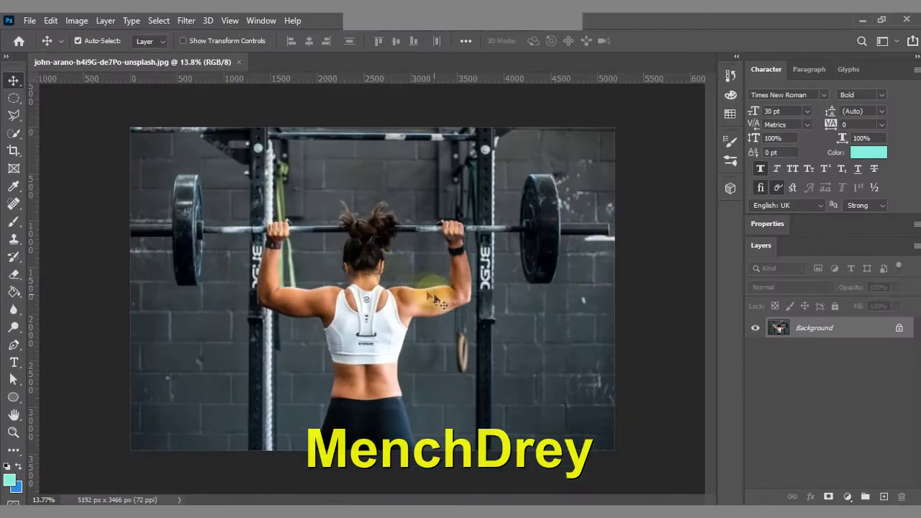
# - Switch to the Quick Selection tool with the weightlifter gym photo open
pyautogui.click(13, 133)
# - Paint a quick selection over the left weight plate and the bar end
pyautogui.scroll(2, 65, 155)
pyautogui.moveTo(47, 206); pyautogui.dragTo(121, 177)
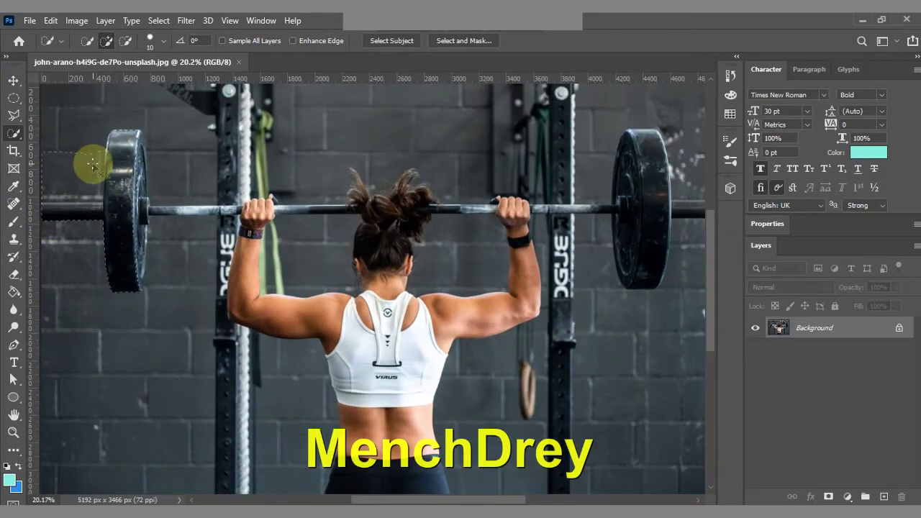
pyautogui.moveTo(46, 208); pyautogui.dragTo(118, 167)
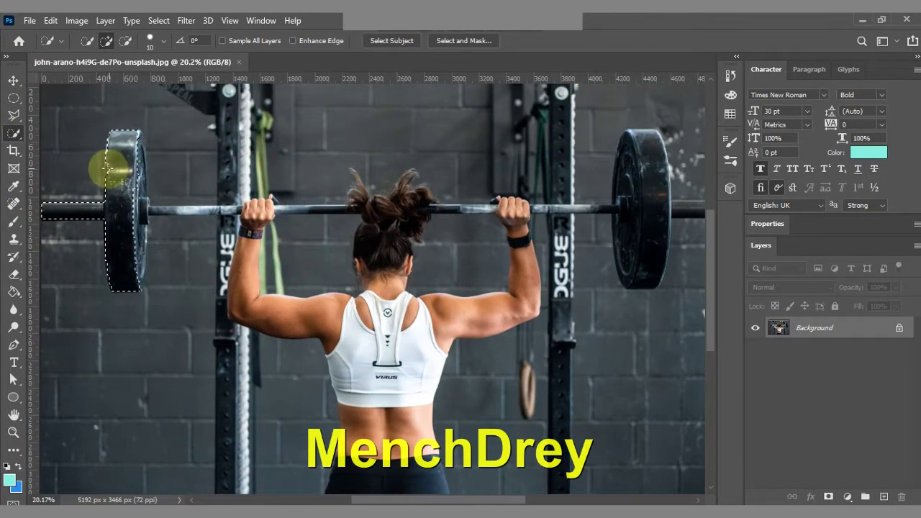
pyautogui.moveTo(153, 209); pyautogui.dragTo(212, 214)
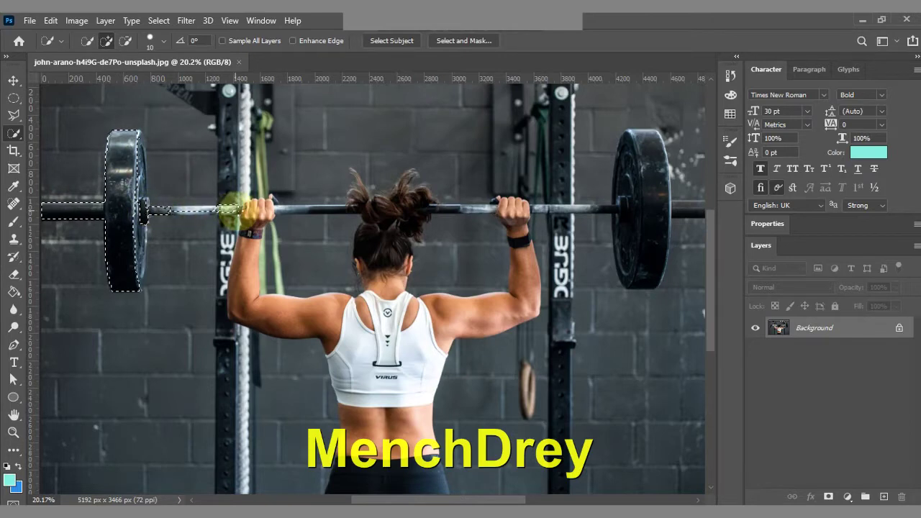
# - Extend the selection along the bar toward the hand, trimming the bulge below it
pyautogui.scroll(3, 257, 164)
pyautogui.moveTo(313, 257)
pyautogui.mouseDown()
pyautogui.moveTo(346, 242)
pyautogui.moveTo(290, 255)
pyautogui.mouseUp()
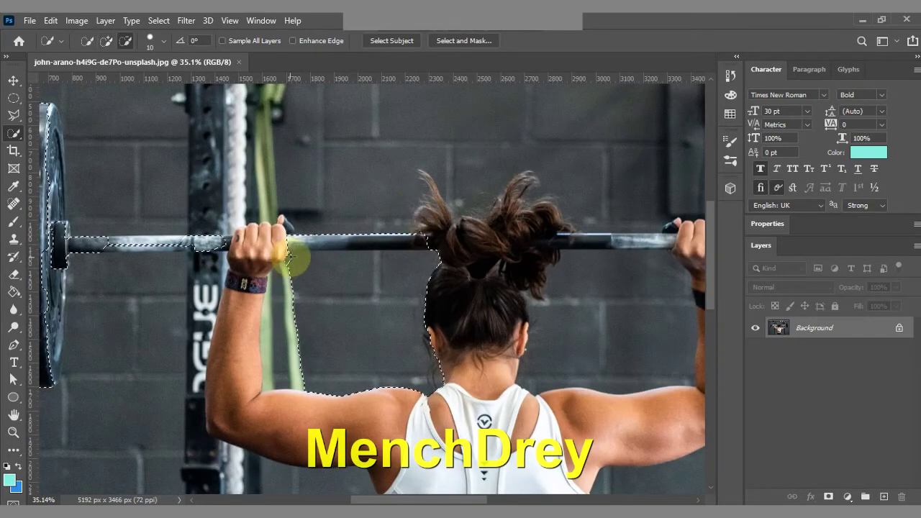
pyautogui.moveTo(290, 255); pyautogui.dragTo(297, 263)
pyautogui.scroll(3, 339, 263)
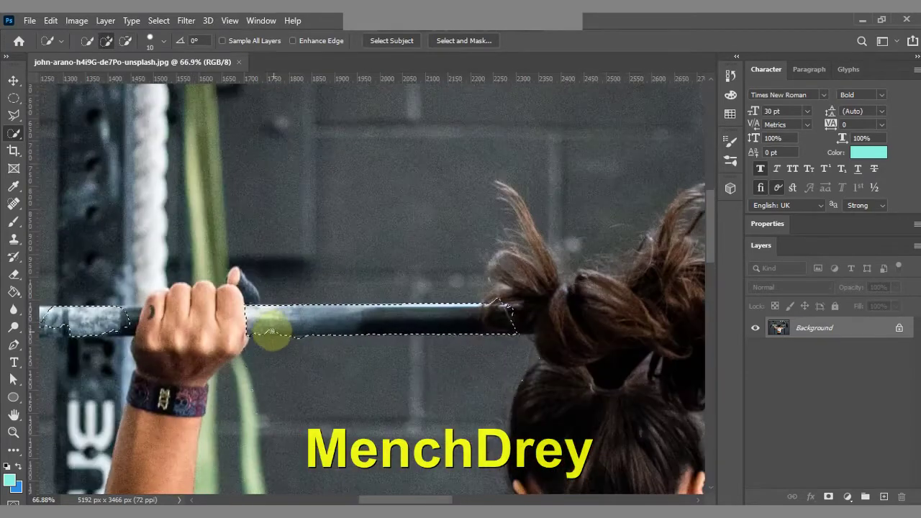
pyautogui.scroll(2, 270, 331)
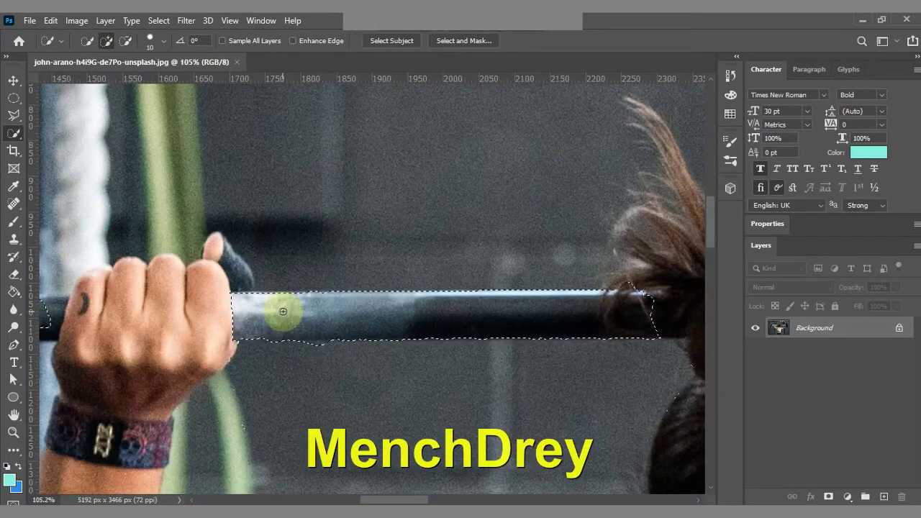
pyautogui.moveTo(282, 312); pyautogui.dragTo(300, 327)
pyautogui.scroll(-1, 300, 327)
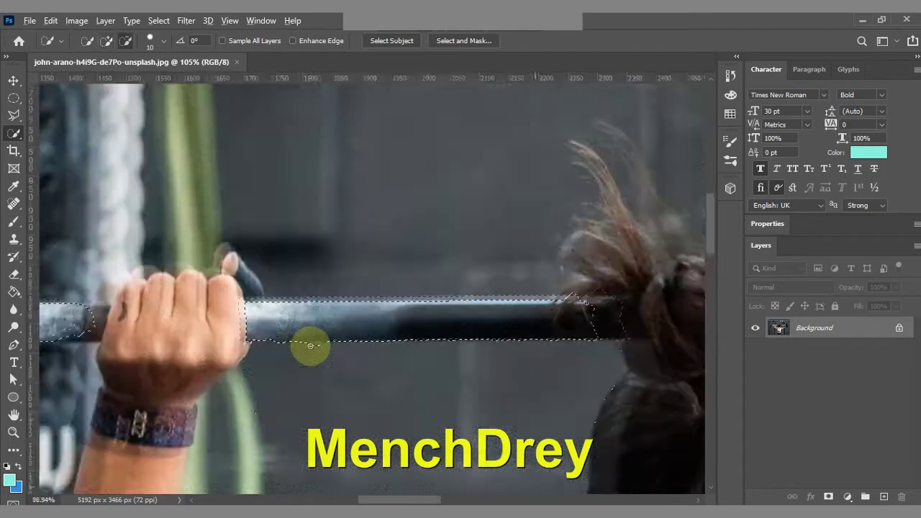
pyautogui.scroll(-1, 309, 345)
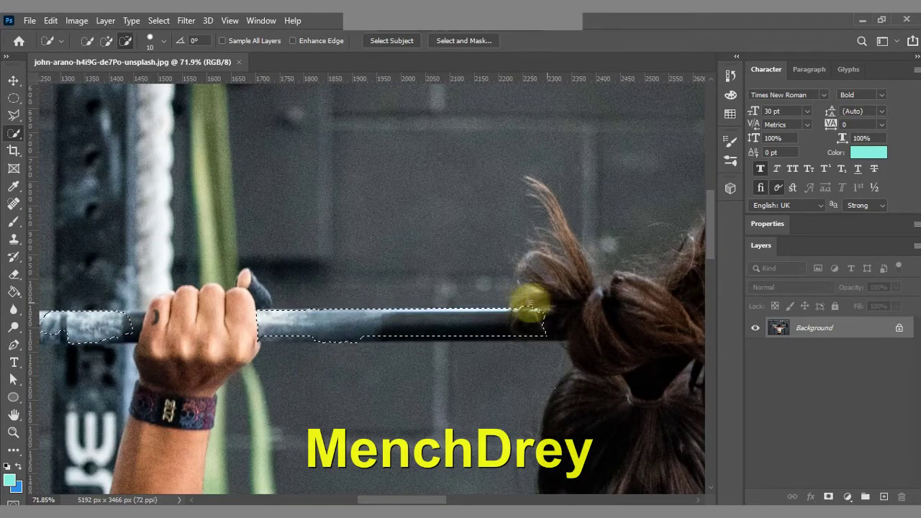
# - Smooth the bar's selection edges near the hand and add the plate's outer edge and top
pyautogui.moveTo(381, 499); pyautogui.dragTo(324, 499)
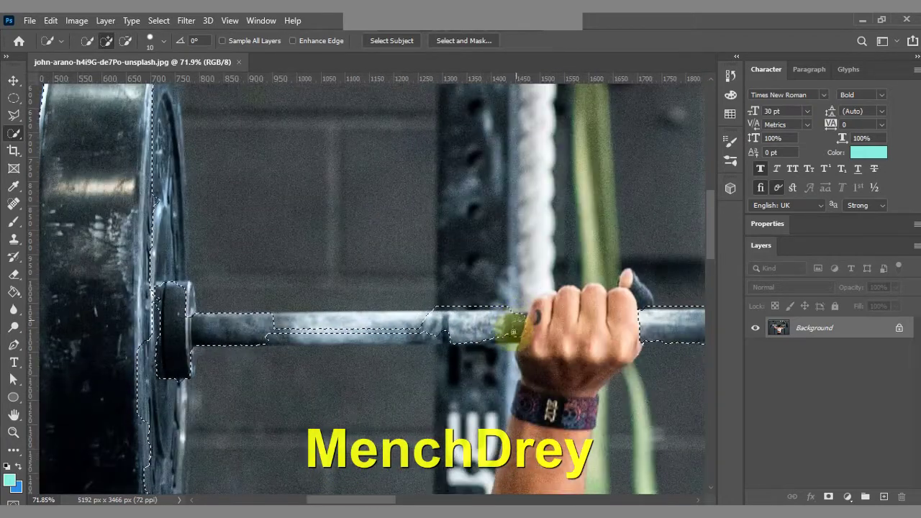
pyautogui.moveTo(274, 338); pyautogui.dragTo(344, 338)
pyautogui.moveTo(441, 338)
pyautogui.mouseDown()
pyautogui.moveTo(422, 362)
pyautogui.moveTo(487, 324)
pyautogui.moveTo(419, 338)
pyautogui.mouseUp()
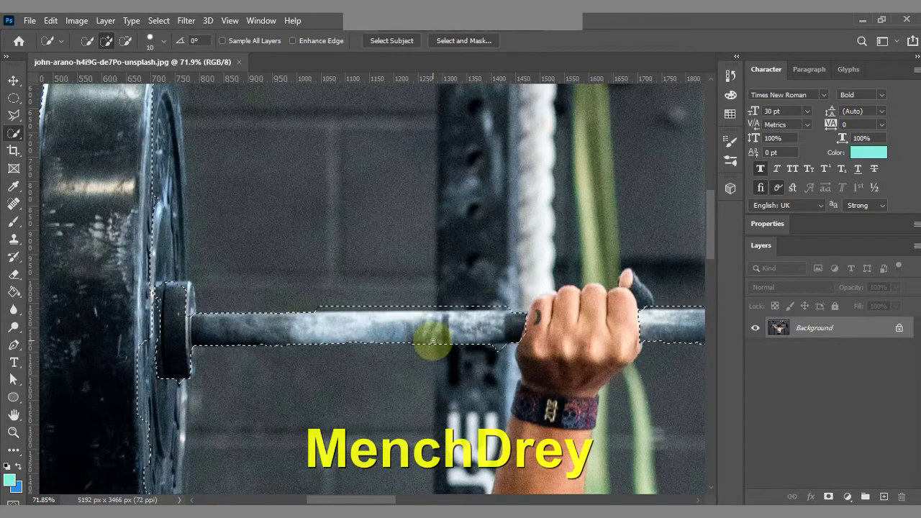
pyautogui.scroll(2, 487, 339)
pyautogui.scroll(3, 493, 331)
pyautogui.moveTo(444, 385)
pyautogui.mouseDown()
pyautogui.moveTo(477, 366)
pyautogui.moveTo(477, 379)
pyautogui.moveTo(478, 354)
pyautogui.moveTo(486, 363)
pyautogui.moveTo(479, 350)
pyautogui.mouseUp()
pyautogui.scroll(-3, 479, 350)
pyautogui.moveTo(386, 501); pyautogui.dragTo(333, 500)
pyautogui.moveTo(339, 329)
pyautogui.mouseDown()
pyautogui.moveTo(329, 391)
pyautogui.moveTo(350, 154)
pyautogui.moveTo(361, 238)
pyautogui.mouseUp()
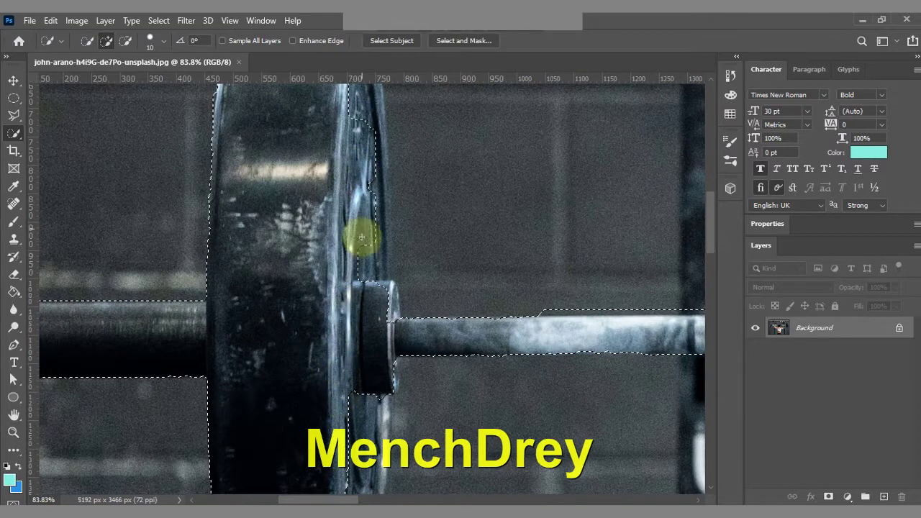
pyautogui.scroll(-3, 380, 302)
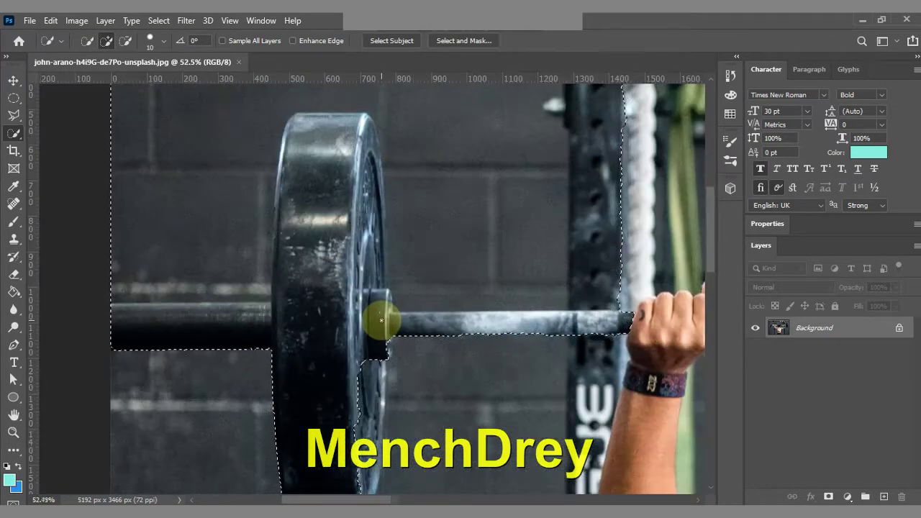
pyautogui.moveTo(389, 202)
pyautogui.mouseDown()
pyautogui.moveTo(390, 220)
pyautogui.moveTo(370, 168)
pyautogui.moveTo(400, 251)
pyautogui.moveTo(542, 306)
pyautogui.mouseUp()
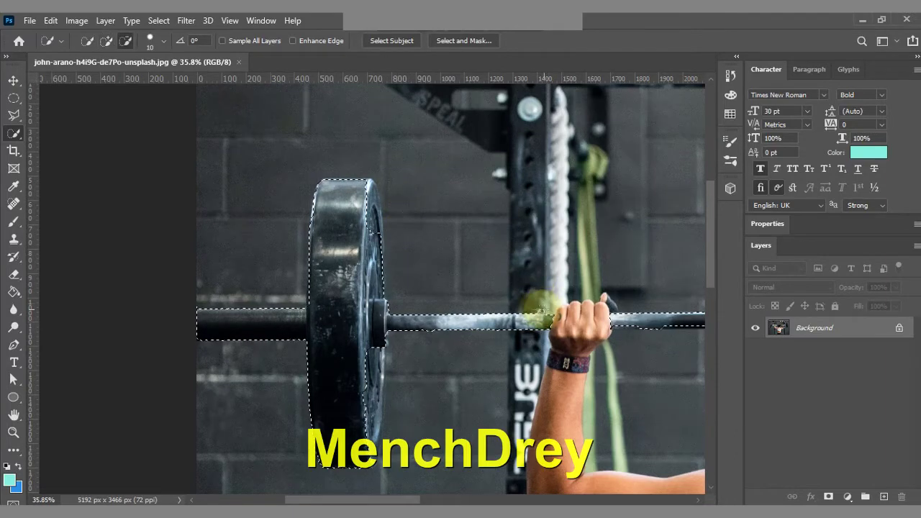
# - Fit the selection to the left plate's right edge and add the bar's underside
pyautogui.scroll(3, 403, 190)
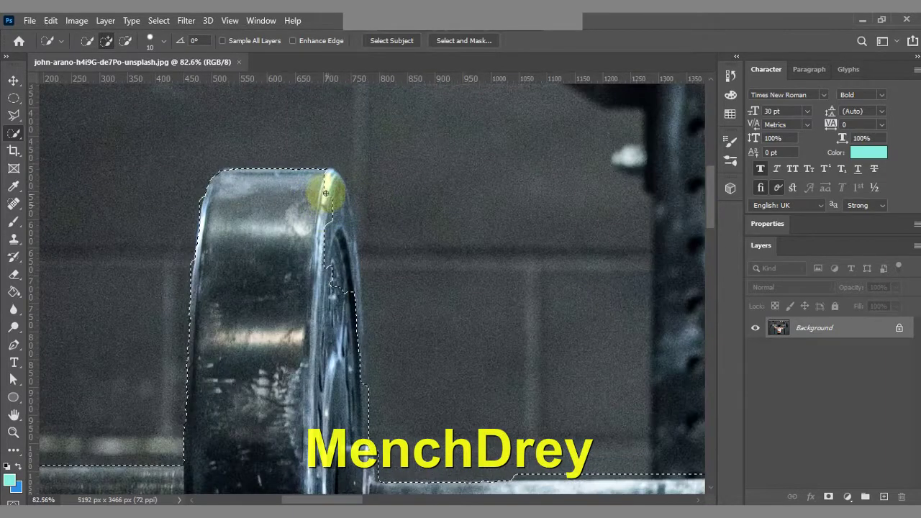
pyautogui.moveTo(355, 265)
pyautogui.mouseDown()
pyautogui.moveTo(324, 340)
pyautogui.moveTo(349, 263)
pyautogui.moveTo(335, 181)
pyautogui.moveTo(350, 316)
pyautogui.mouseUp()
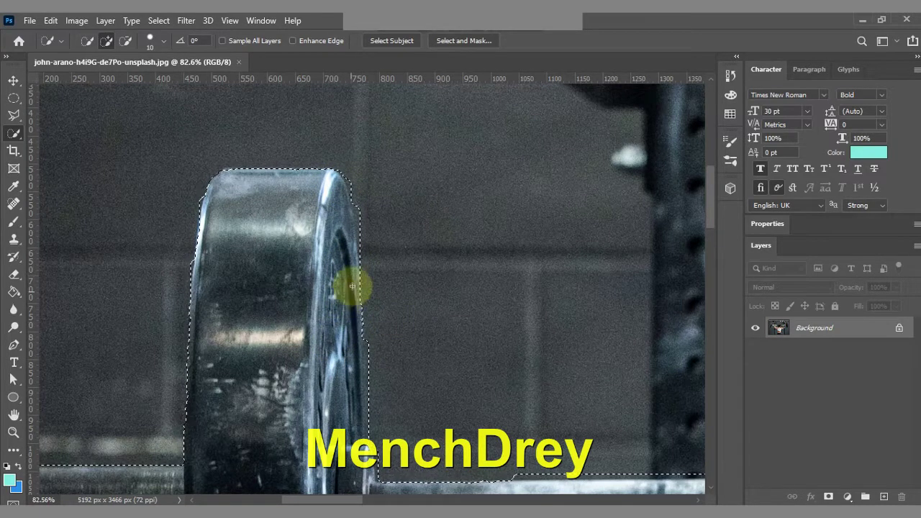
pyautogui.scroll(-1, 369, 328)
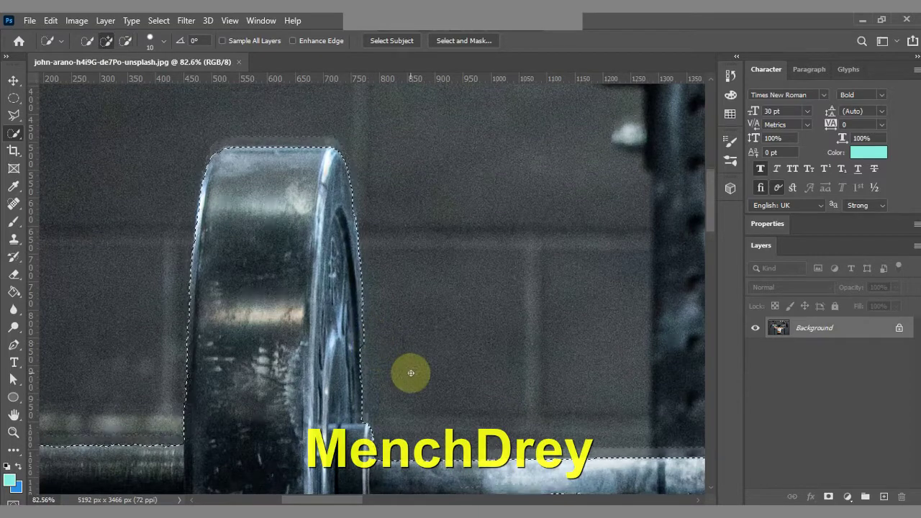
pyautogui.scroll(-2, 411, 372)
pyautogui.scroll(-5, 386, 350)
pyautogui.scroll(-6, 386, 319)
pyautogui.scroll(-1, 390, 318)
pyautogui.moveTo(367, 206)
pyautogui.mouseDown()
pyautogui.moveTo(329, 257)
pyautogui.moveTo(319, 381)
pyautogui.moveTo(374, 265)
pyautogui.moveTo(391, 202)
pyautogui.moveTo(417, 201)
pyautogui.moveTo(376, 261)
pyautogui.moveTo(376, 206)
pyautogui.moveTo(368, 264)
pyautogui.mouseUp()
pyautogui.scroll(-2, 389, 288)
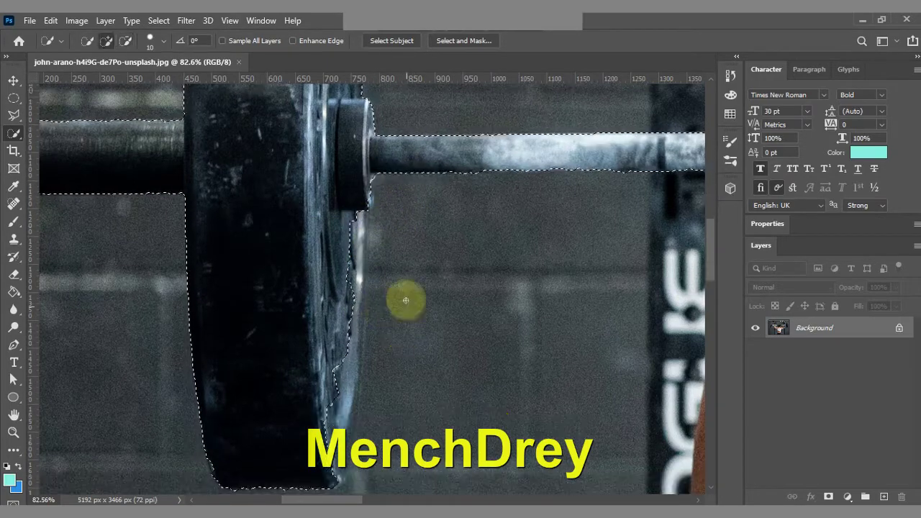
pyautogui.moveTo(350, 213)
pyautogui.mouseDown()
pyautogui.moveTo(325, 353)
pyautogui.moveTo(324, 423)
pyautogui.mouseUp()
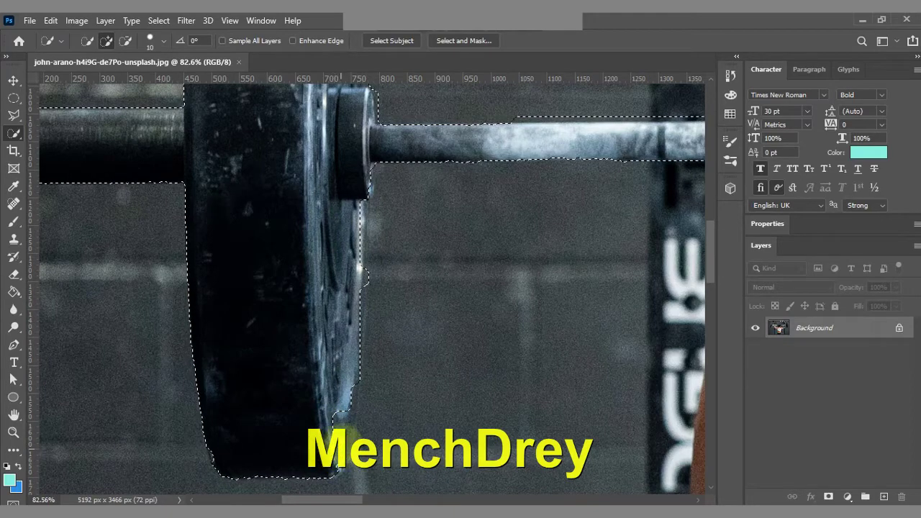
# - Tighten the selection along the plate's right side and lower-left edge
pyautogui.moveTo(360, 302)
pyautogui.mouseDown()
pyautogui.moveTo(382, 313)
pyautogui.moveTo(362, 237)
pyautogui.moveTo(396, 253)
pyautogui.moveTo(357, 320)
pyautogui.moveTo(360, 366)
pyautogui.moveTo(378, 298)
pyautogui.moveTo(370, 312)
pyautogui.moveTo(426, 338)
pyautogui.mouseUp()
pyautogui.scroll(-1, 417, 302)
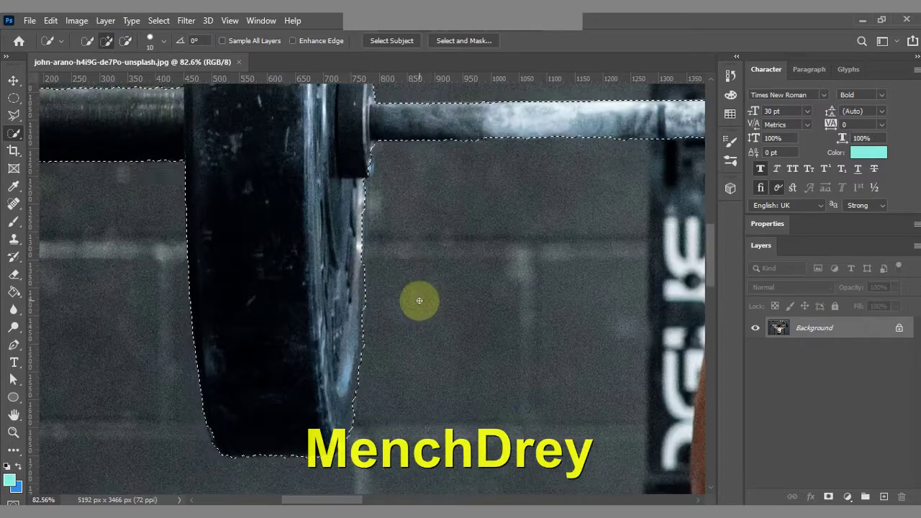
pyautogui.scroll(-1, 255, 416)
pyautogui.scroll(3, 195, 382)
pyautogui.scroll(4, 237, 342)
pyautogui.moveTo(238, 341)
pyautogui.mouseDown()
pyautogui.moveTo(232, 313)
pyautogui.moveTo(244, 364)
pyautogui.moveTo(235, 339)
pyautogui.mouseUp()
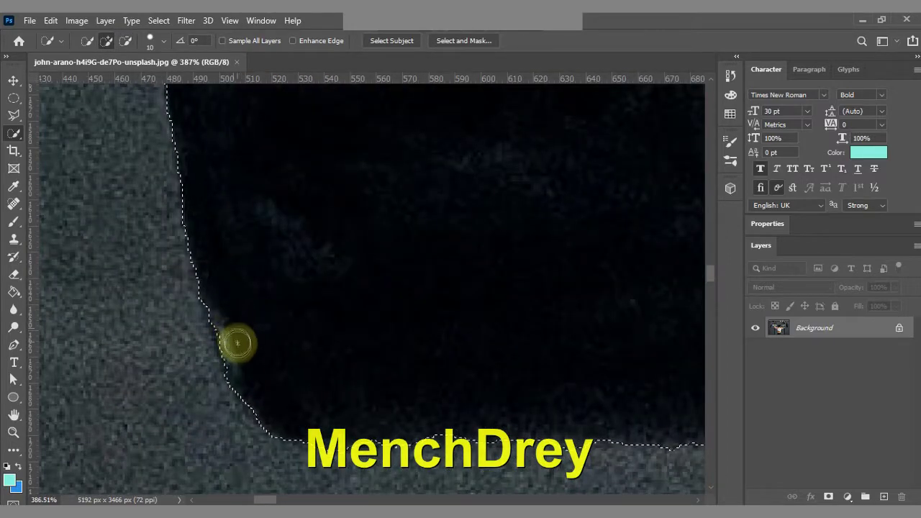
pyautogui.scroll(-2, 432, 396)
pyautogui.scroll(-2, 523, 437)
pyautogui.scroll(-2, 546, 418)
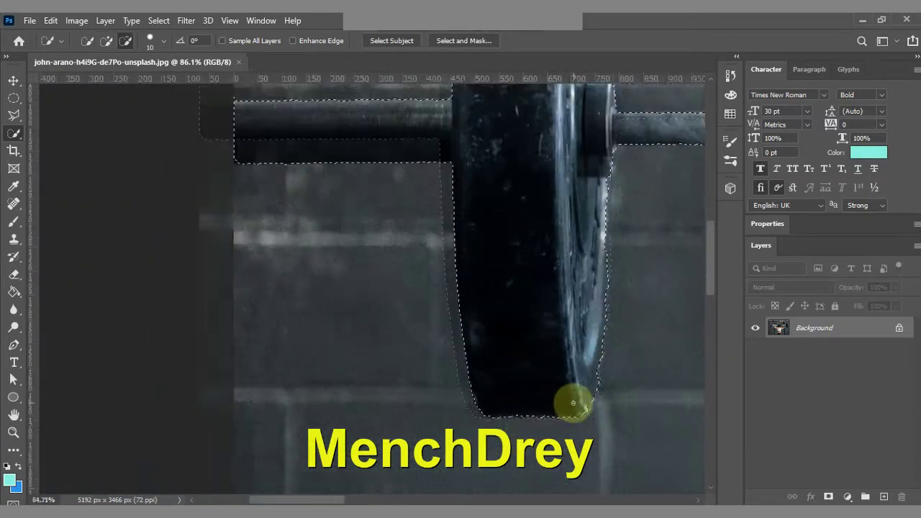
pyautogui.scroll(-2, 619, 273)
pyautogui.moveTo(339, 502); pyautogui.dragTo(485, 502)
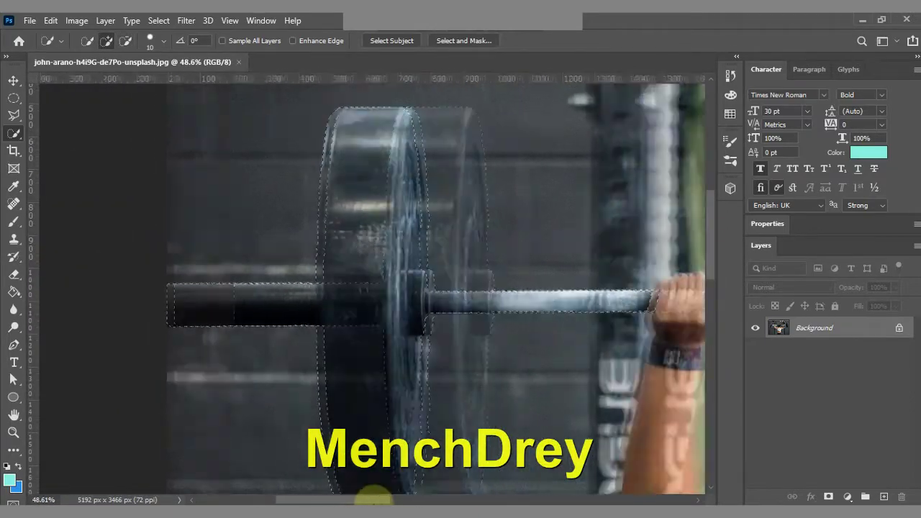
pyautogui.scroll(2, 257, 304)
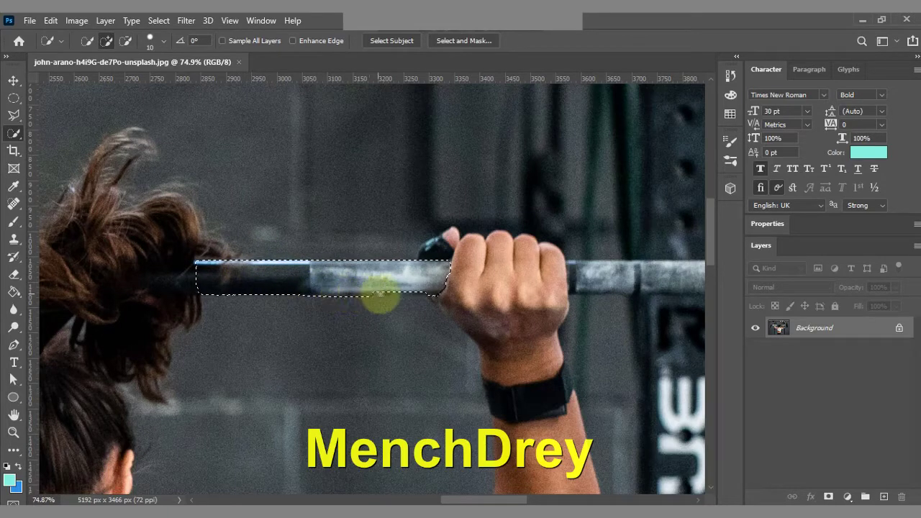
# - Using Alt to subtract stray areas, extend the selection along the bar past the hand
pyautogui.scroll(3, 367, 310)
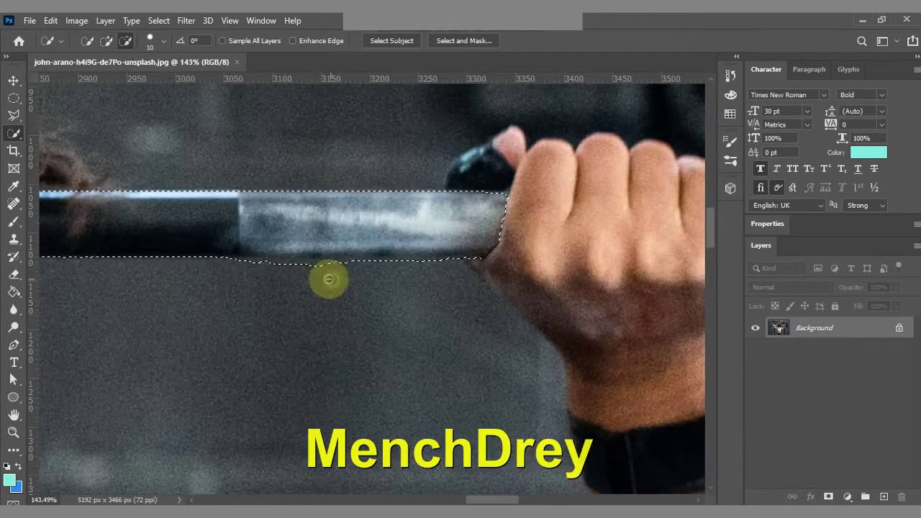
pyautogui.scroll(-2, 324, 295)
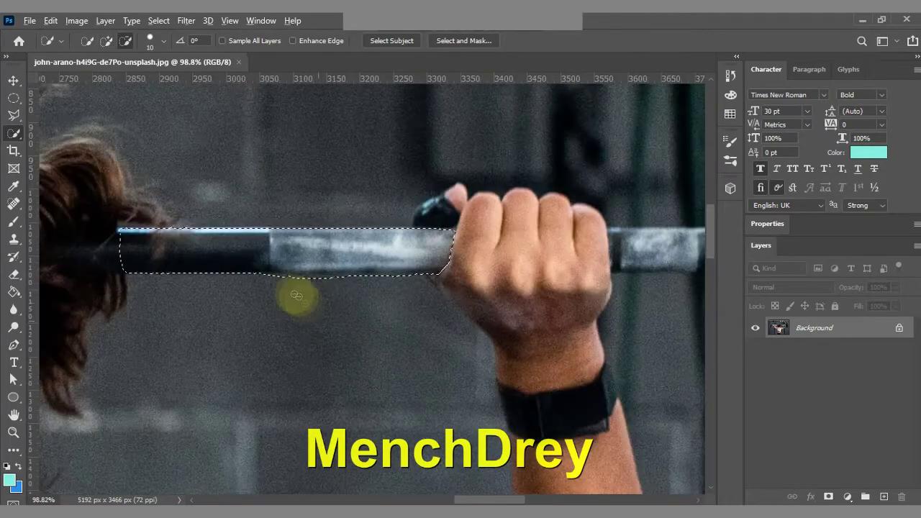
pyautogui.press('alt')
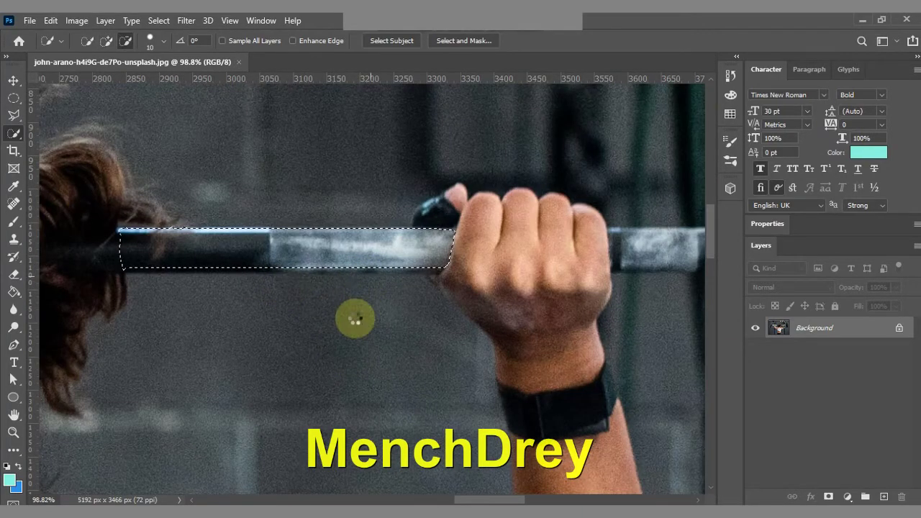
pyautogui.scroll(-2, 405, 324)
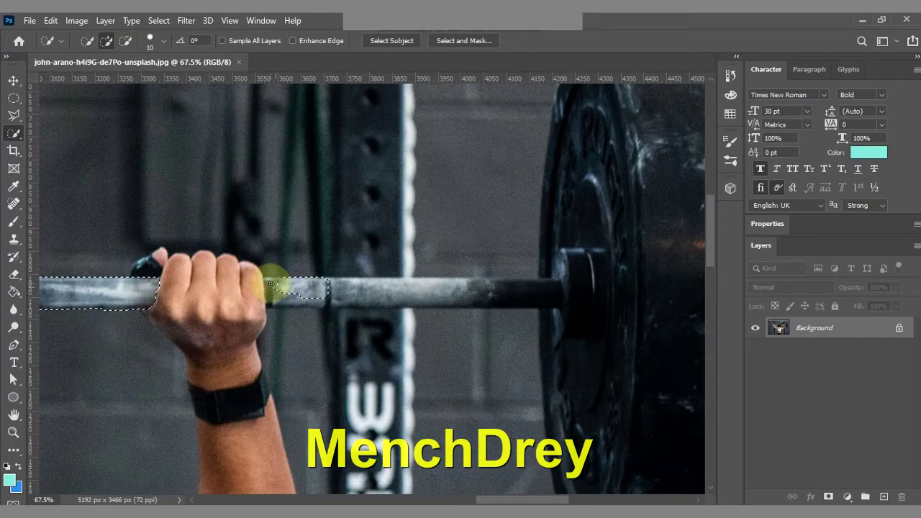
pyautogui.moveTo(293, 301)
pyautogui.mouseDown()
pyautogui.moveTo(362, 304)
pyautogui.moveTo(319, 321)
pyautogui.moveTo(270, 315)
pyautogui.moveTo(411, 325)
pyautogui.mouseUp()
pyautogui.scroll(-1, 408, 342)
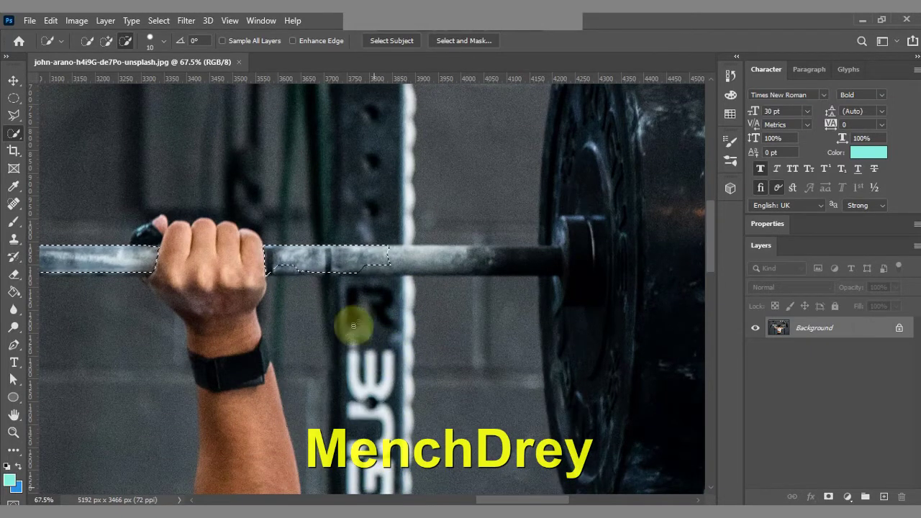
pyautogui.moveTo(469, 295)
pyautogui.mouseDown()
pyautogui.moveTo(528, 261)
pyautogui.moveTo(616, 168)
pyautogui.moveTo(459, 262)
pyautogui.mouseUp()
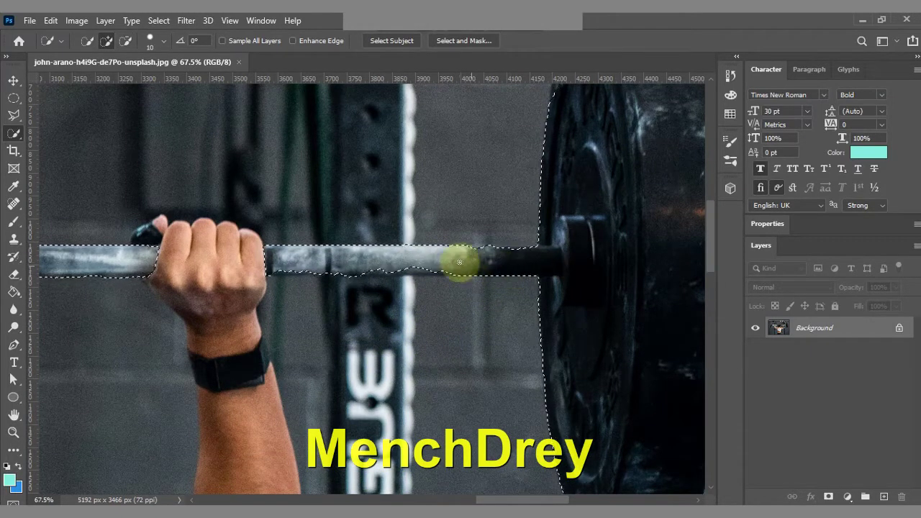
pyautogui.moveTo(396, 270); pyautogui.dragTo(314, 272)
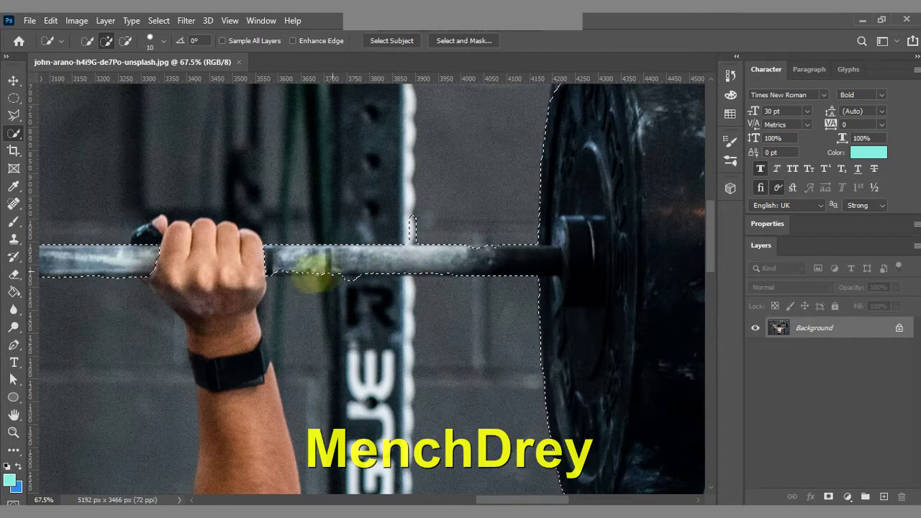
# - Add the right barbell sleeve and plate, then copy the barbell to Layer 1 with Ctrl+J
pyautogui.scroll(1, 359, 298)
pyautogui.scroll(4, 345, 285)
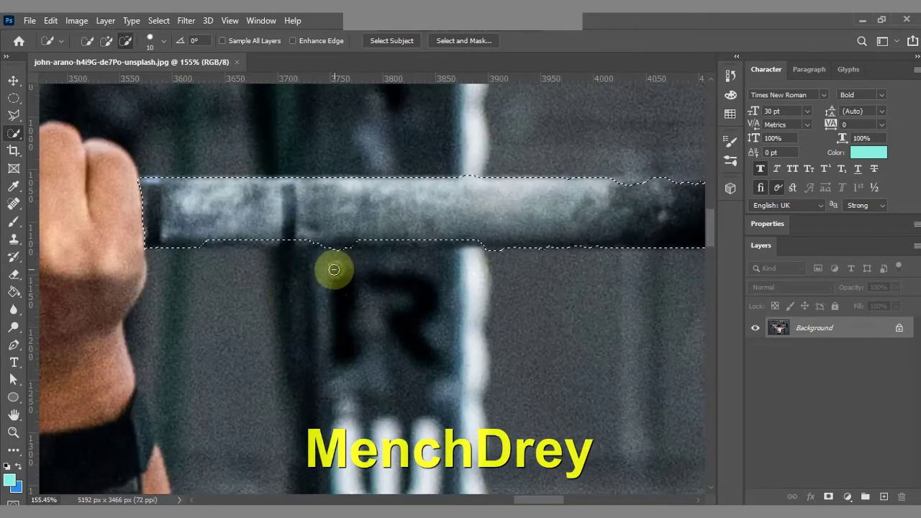
pyautogui.scroll(-3, 438, 302)
pyautogui.scroll(-3, 510, 312)
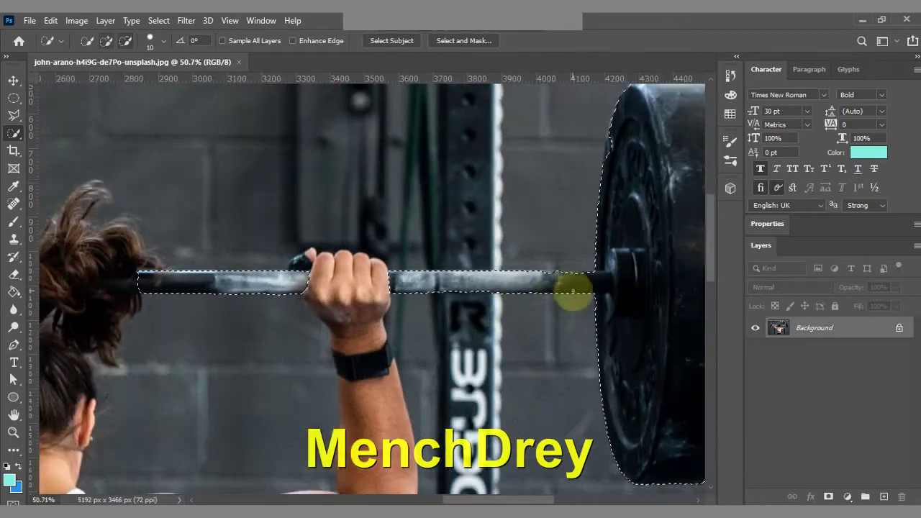
pyautogui.hscroll(5, 432, 274)
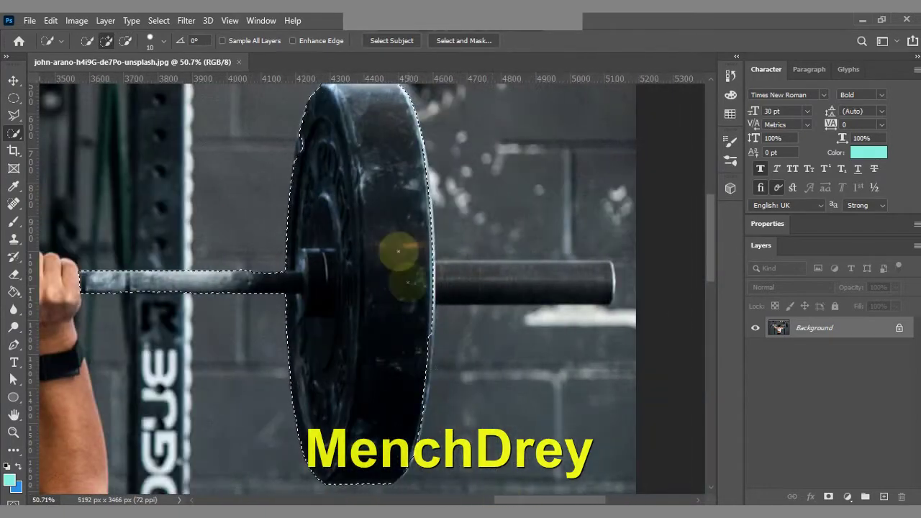
pyautogui.moveTo(450, 279); pyautogui.dragTo(530, 282)
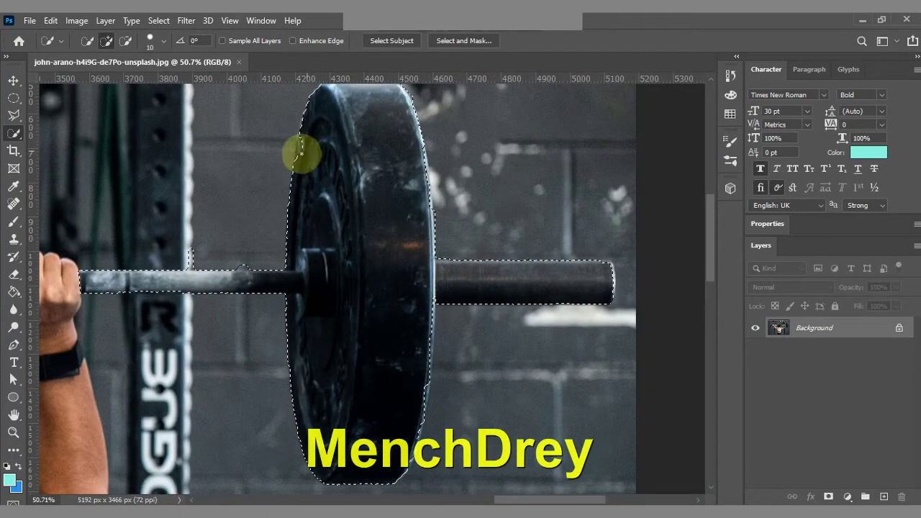
pyautogui.scroll(-2, 319, 170)
pyautogui.moveTo(524, 499); pyautogui.dragTo(401, 495)
pyautogui.scroll(-2, 411, 401)
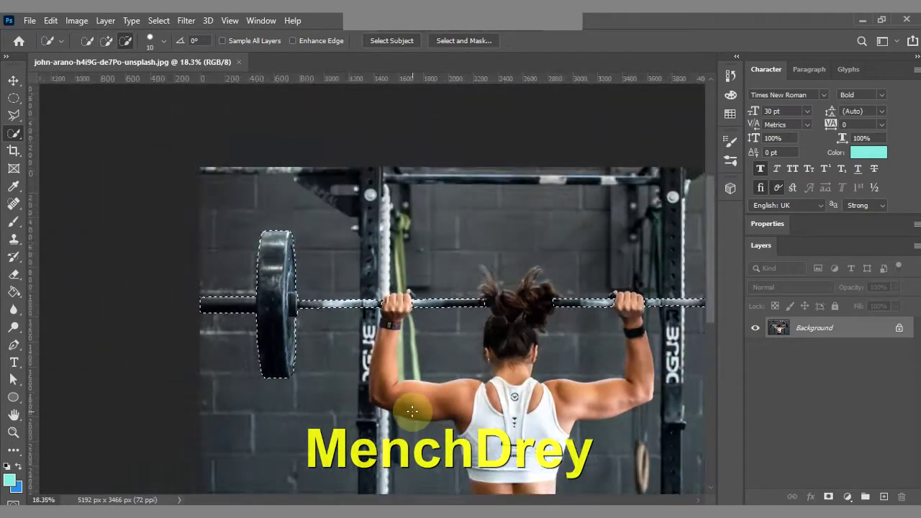
pyautogui.scroll(-1, 447, 410)
pyautogui.hotkey('ctrl', 'j')
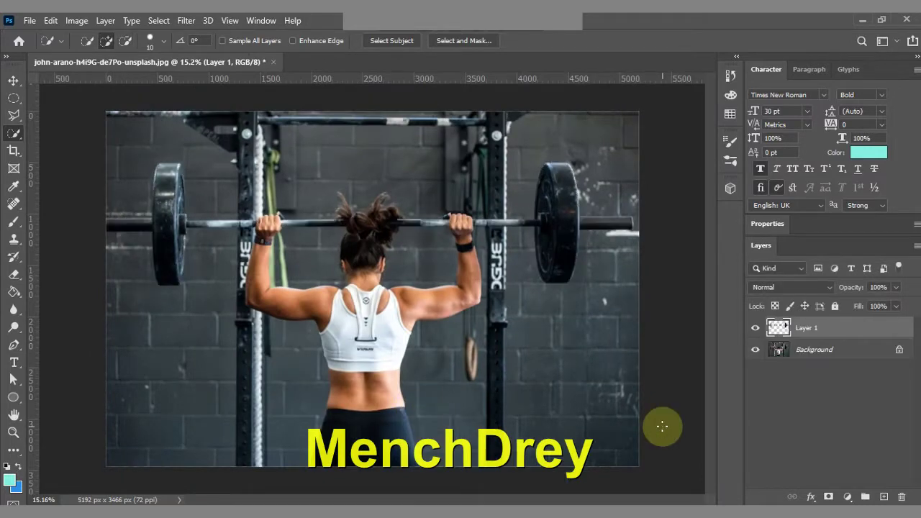
pyautogui.click(76, 21)
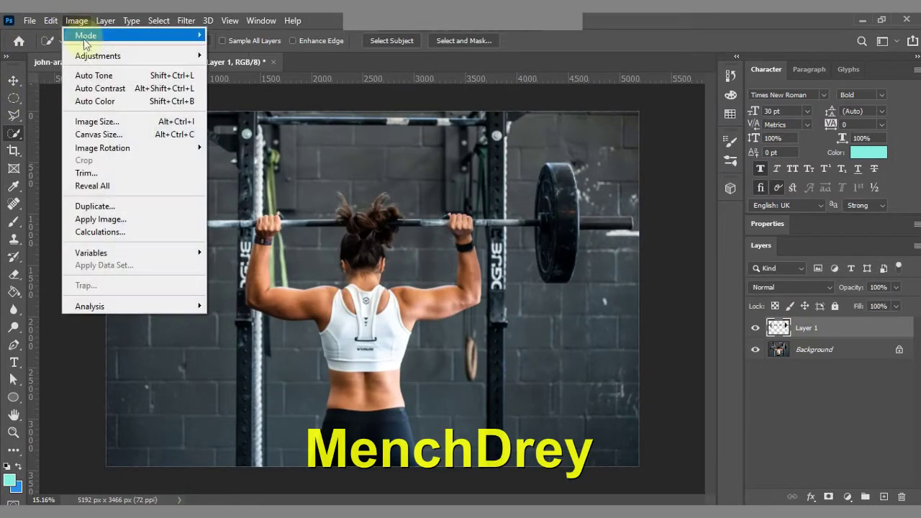
# - Desaturate the barbell and apply Plastic Wrap at Highlight Strength 20, Detail 15, Smoothness 8
pyautogui.click(281, 313)
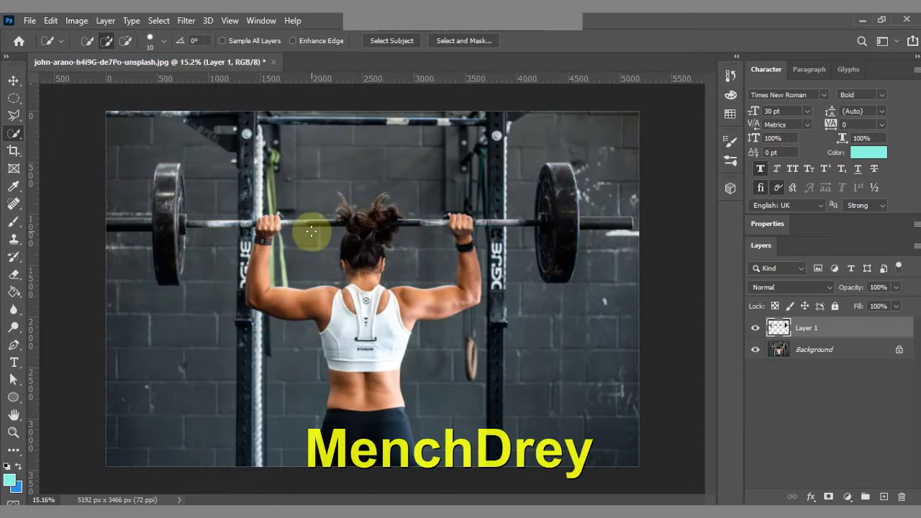
pyautogui.click(186, 20)
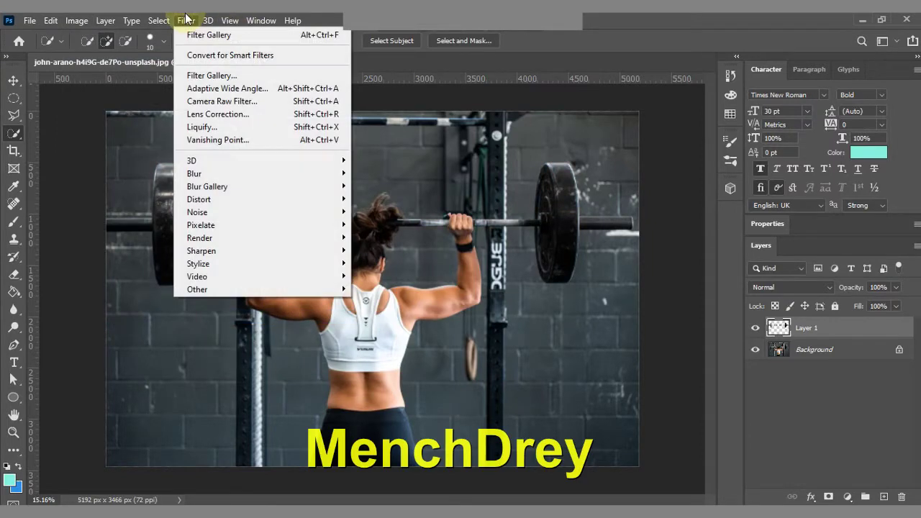
pyautogui.click(220, 77)
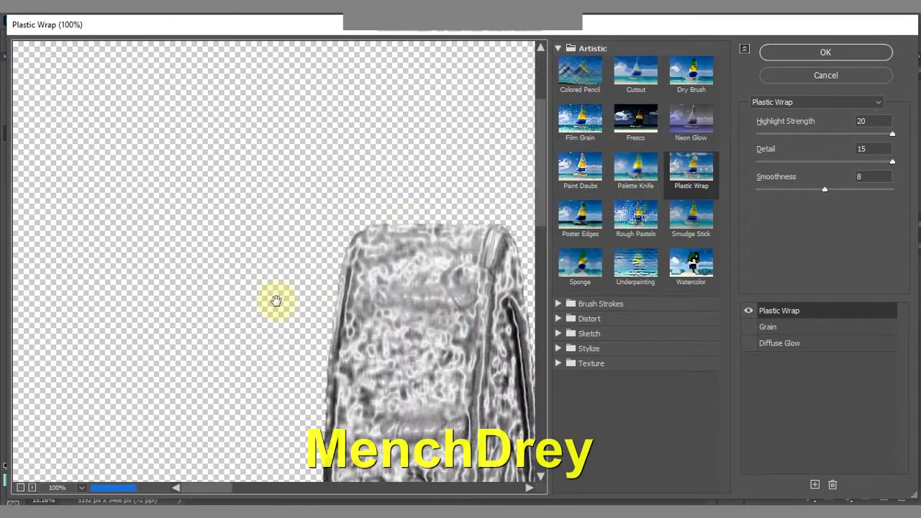
pyautogui.keyDown('alt'); pyautogui.click(277, 311); pyautogui.keyUp('alt')
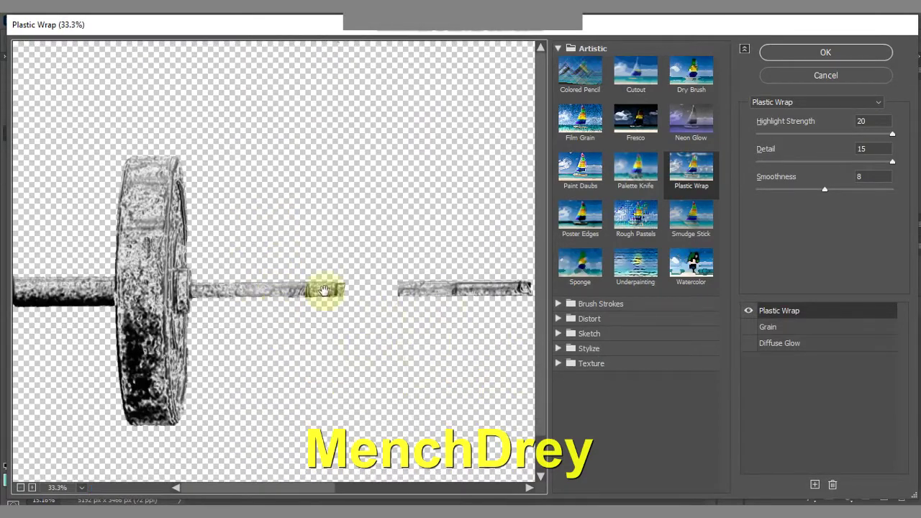
pyautogui.click(810, 189)
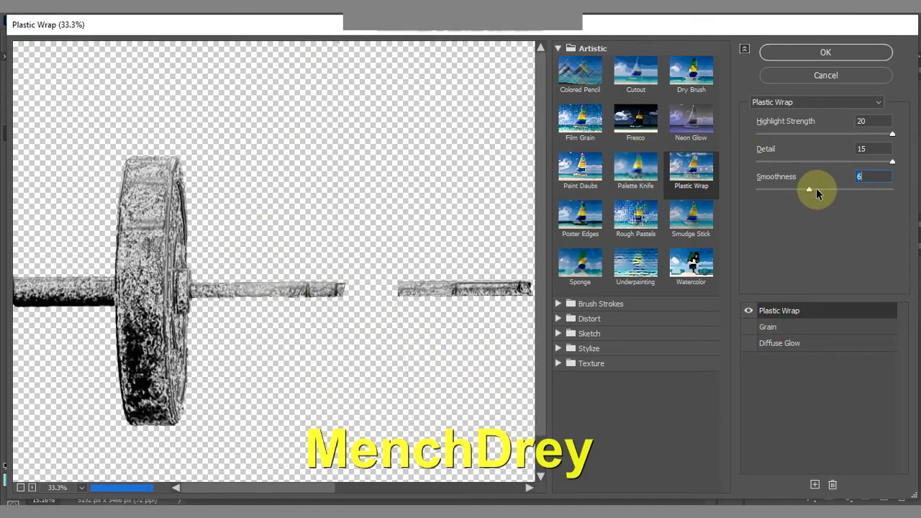
pyautogui.moveTo(817, 190); pyautogui.dragTo(826, 191)
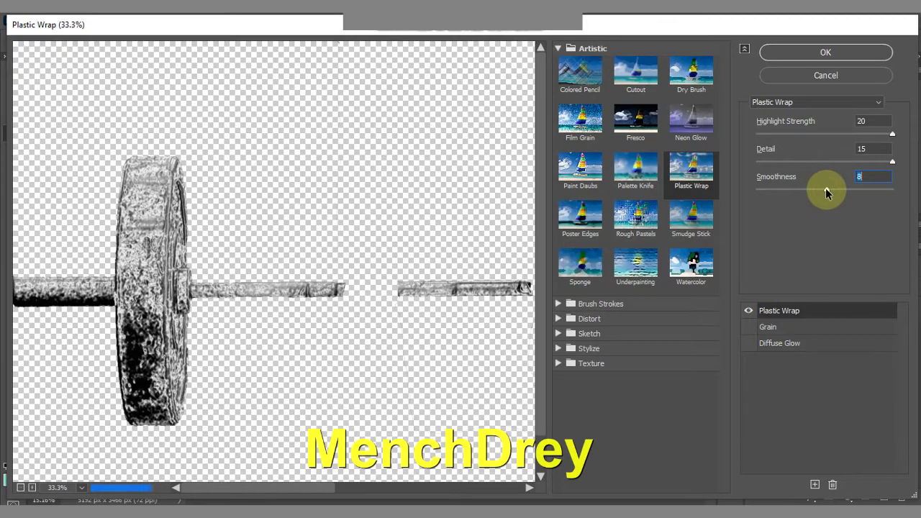
pyautogui.click(693, 167)
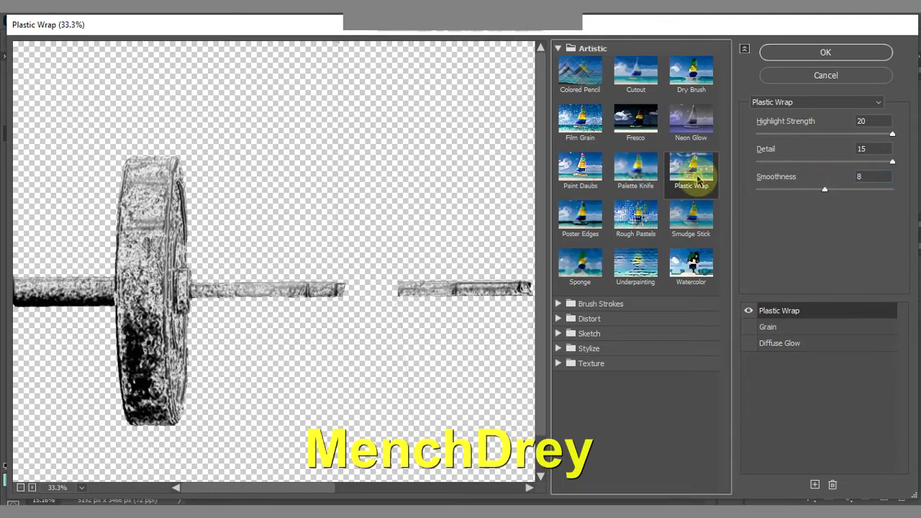
pyautogui.click(825, 53)
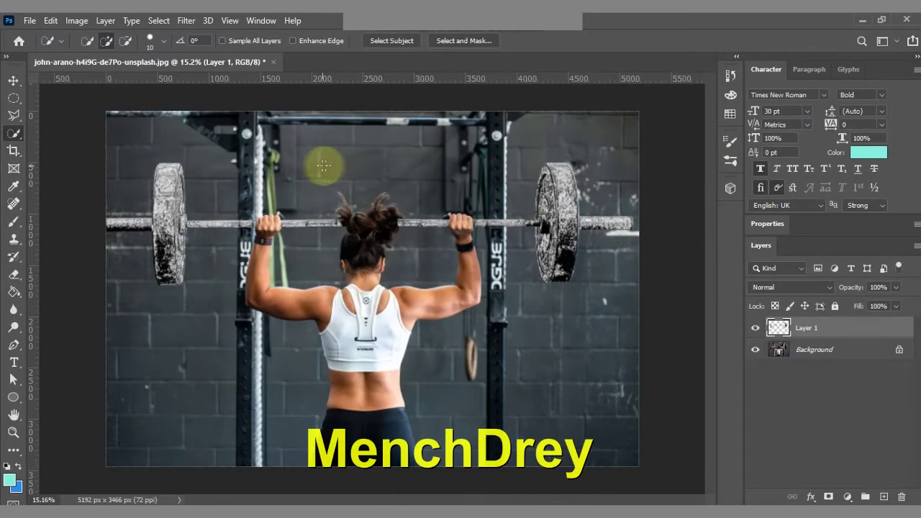
# - Add a Hue/Saturation adjustment layer with Colorize on, Hue 189 and Saturation 100
pyautogui.click(76, 21)
pyautogui.moveTo(98, 55)
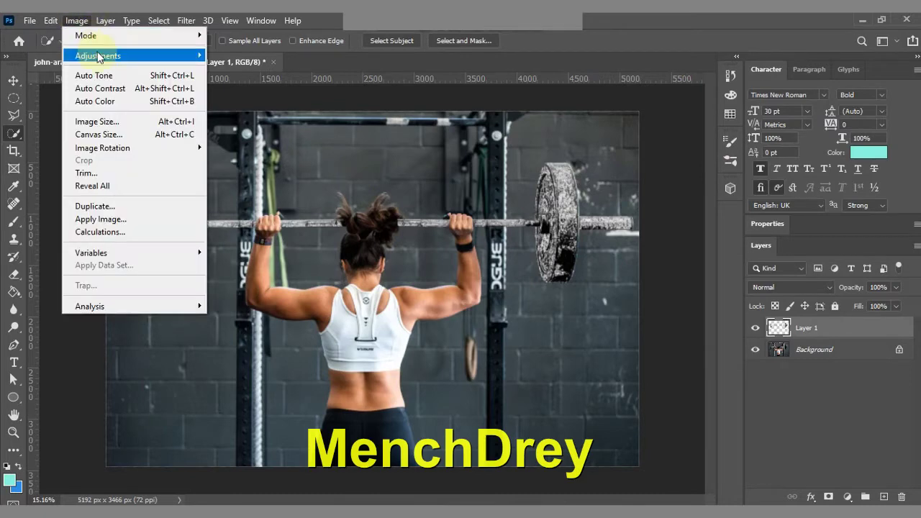
pyautogui.click(227, 211)
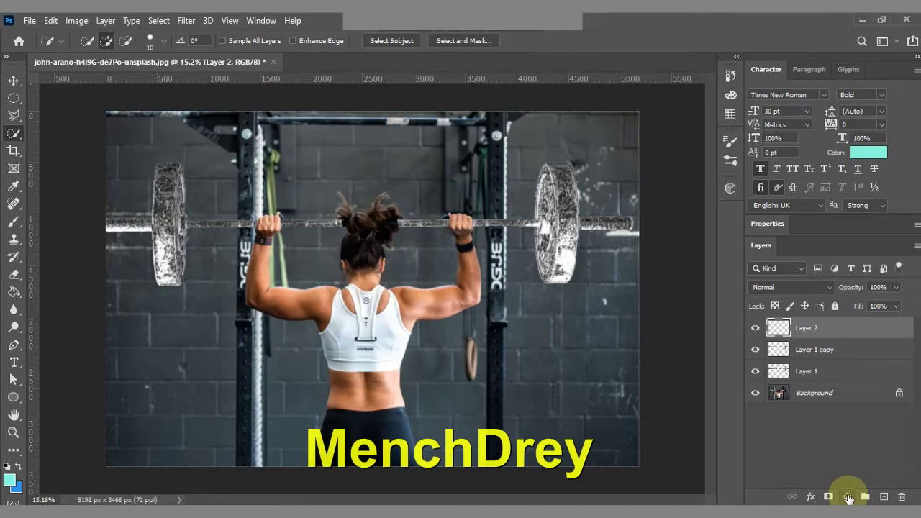
pyautogui.click(849, 497)
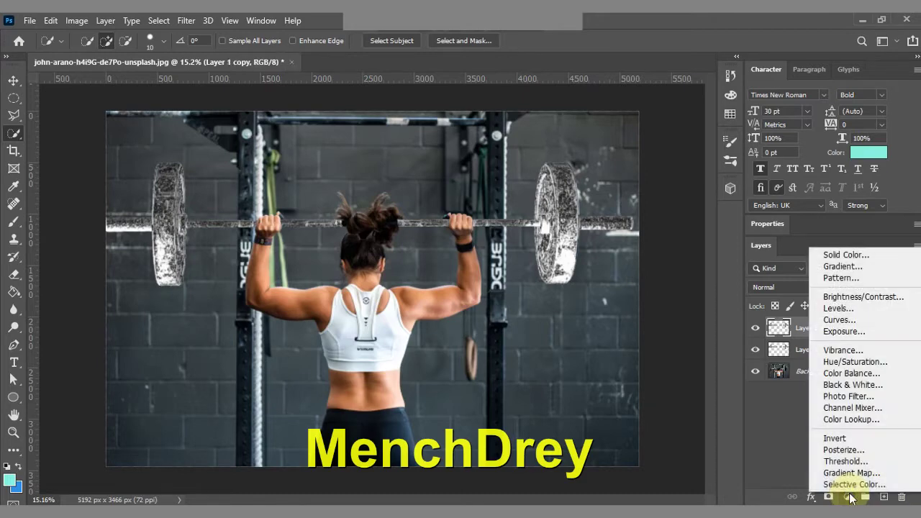
pyautogui.click(855, 362)
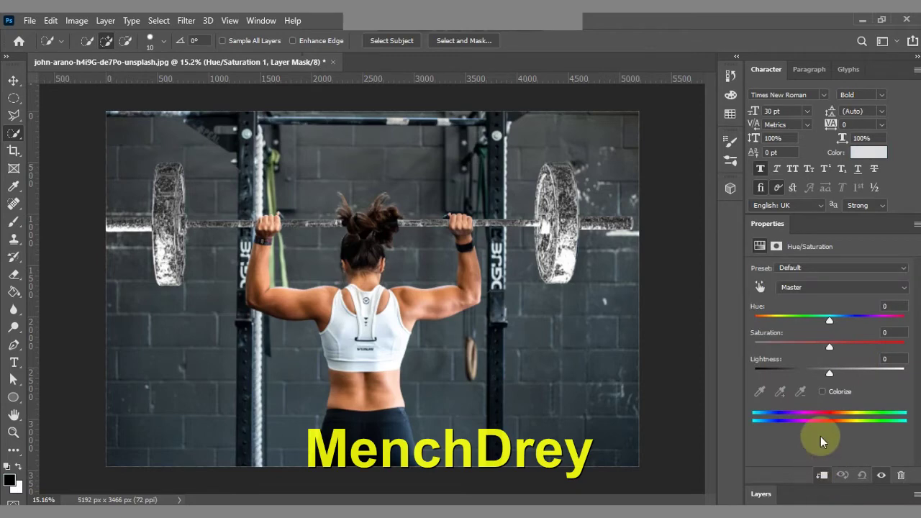
pyautogui.click(822, 391)
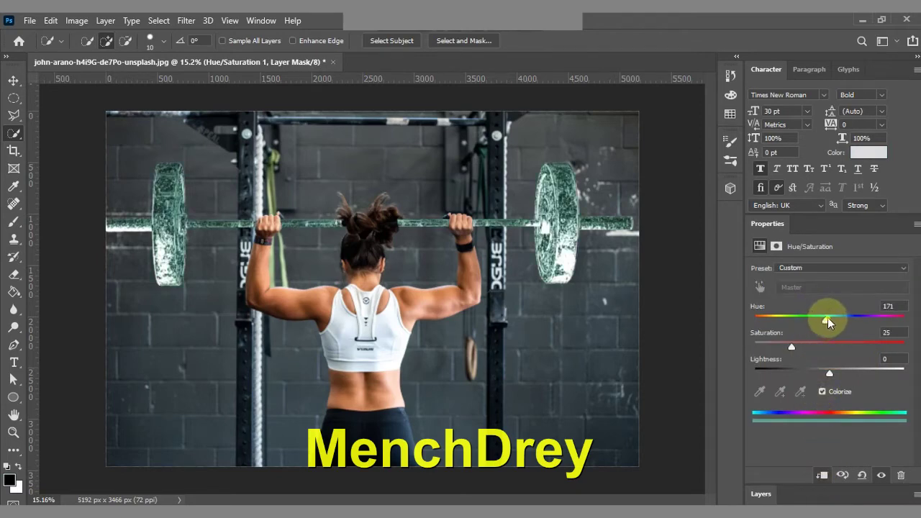
pyautogui.moveTo(830, 317); pyautogui.dragTo(832, 319)
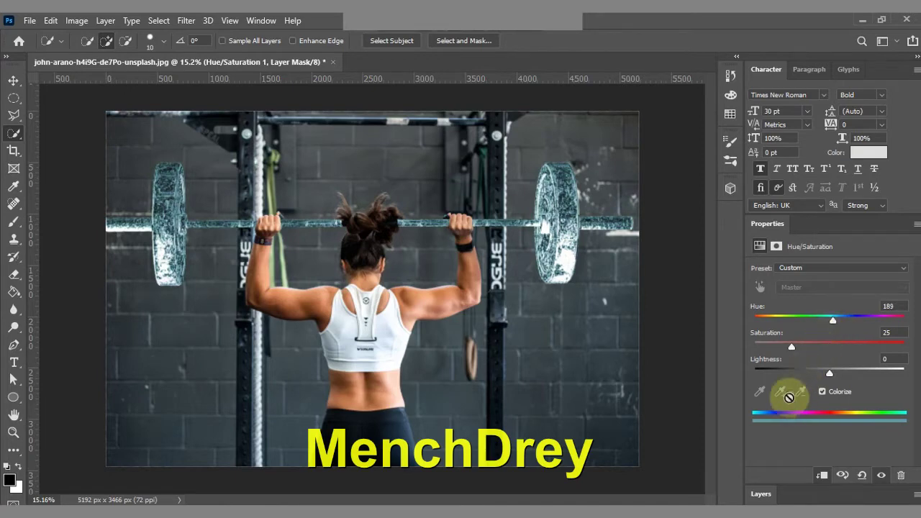
pyautogui.moveTo(817, 349); pyautogui.dragTo(895, 350)
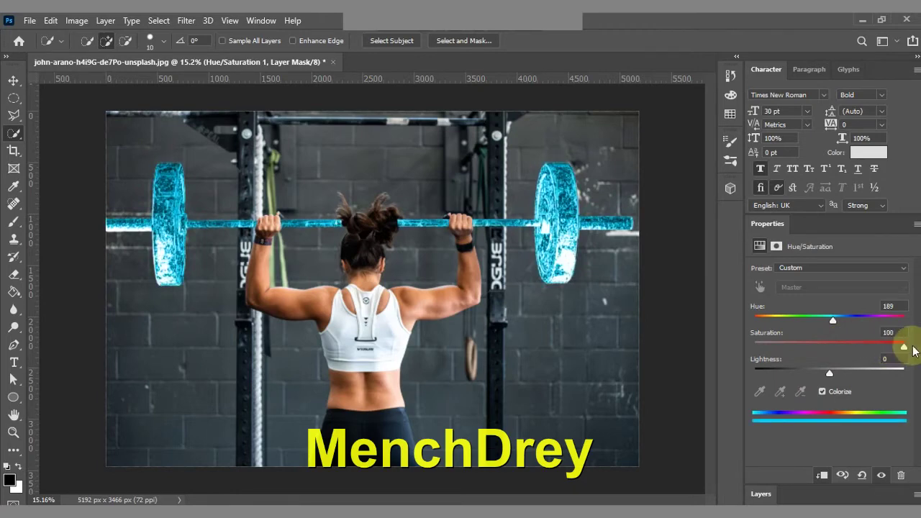
pyautogui.click(761, 494)
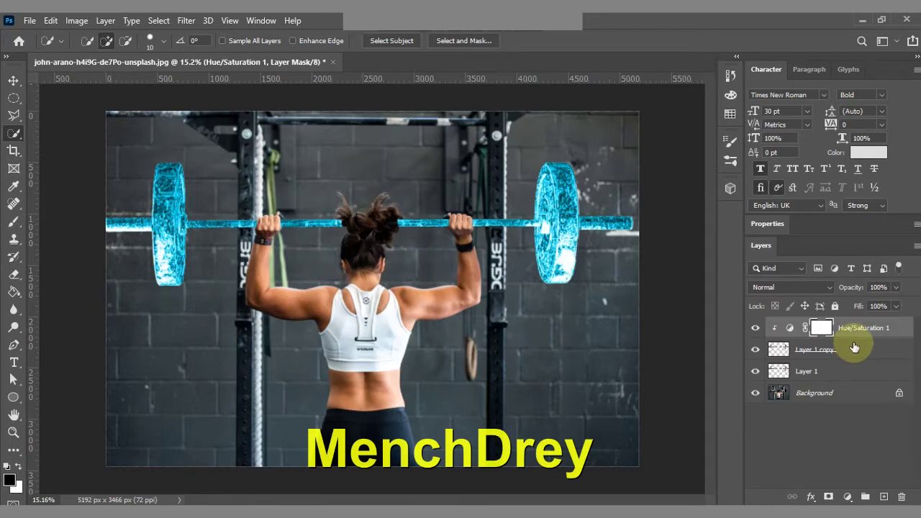
# - Group Layer 1 and Layer 1 copy into Group 1 and clip Hue/Saturation 1 to the barbell
pyautogui.click(755, 328)
pyautogui.click(858, 353)
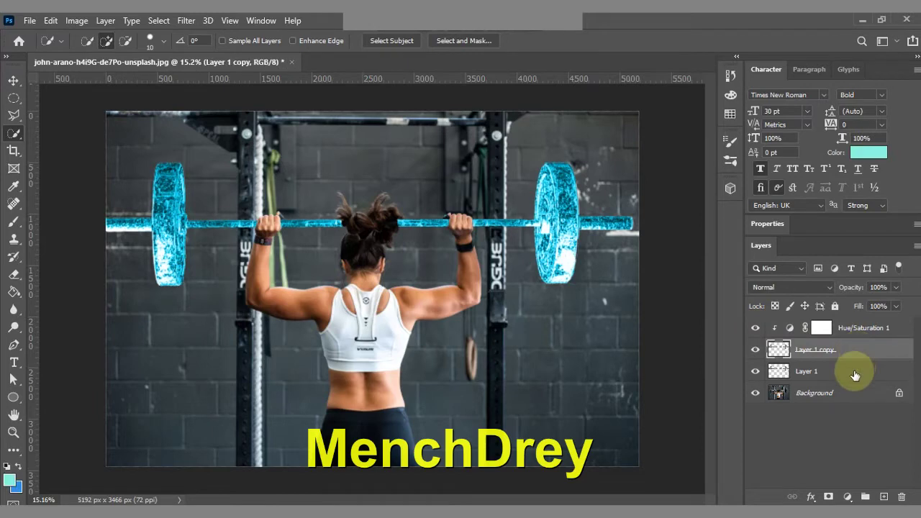
pyautogui.keyDown('shift'); pyautogui.click(855, 373); pyautogui.keyUp('shift')
pyautogui.hotkey('ctrl', 'g')
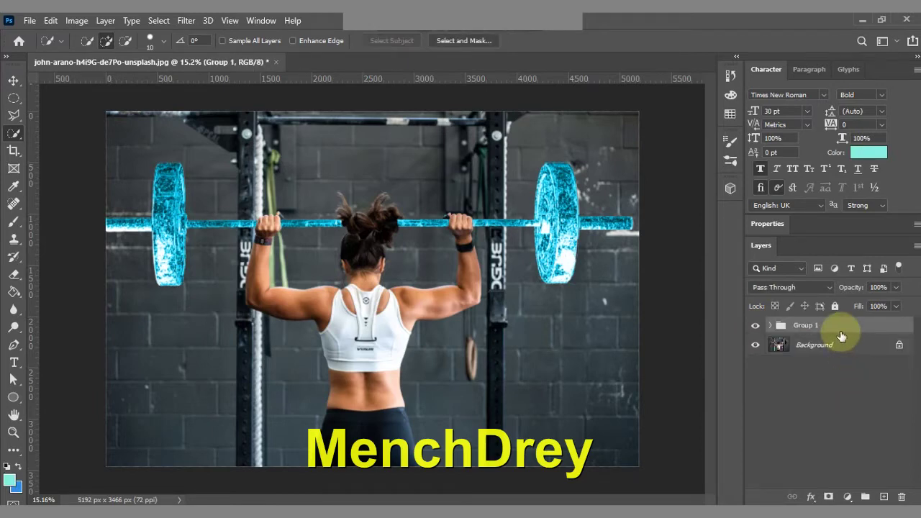
pyautogui.hotkey('ctrl', 'z')
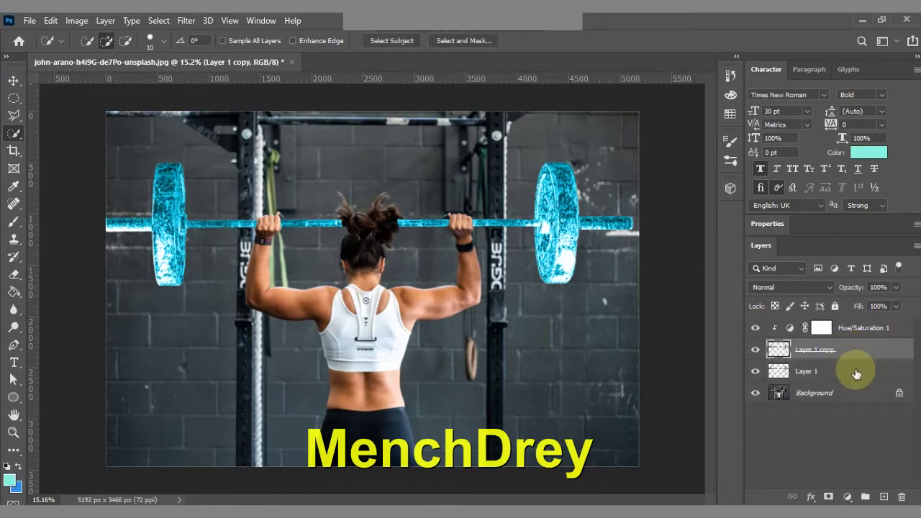
pyautogui.keyDown('shift'); pyautogui.click(855, 374); pyautogui.keyUp('shift')
pyautogui.hotkey('ctrl', 'g')
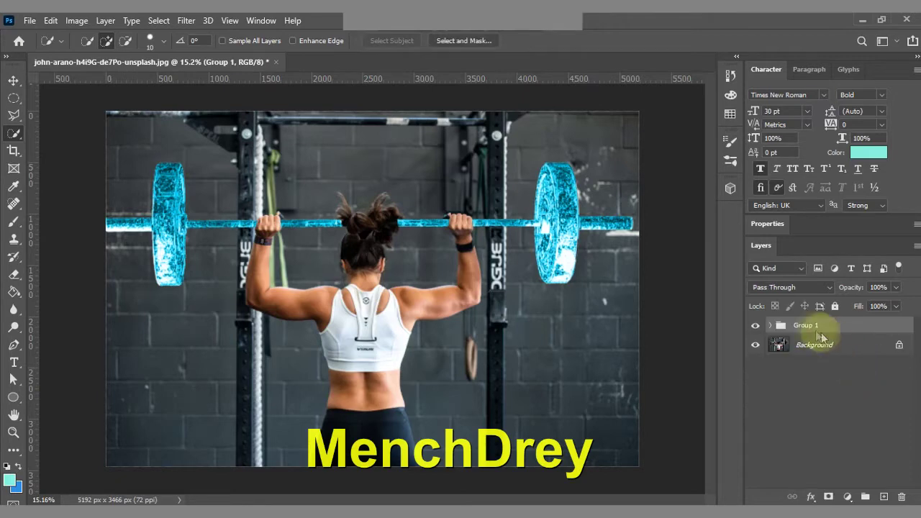
pyautogui.click(770, 325)
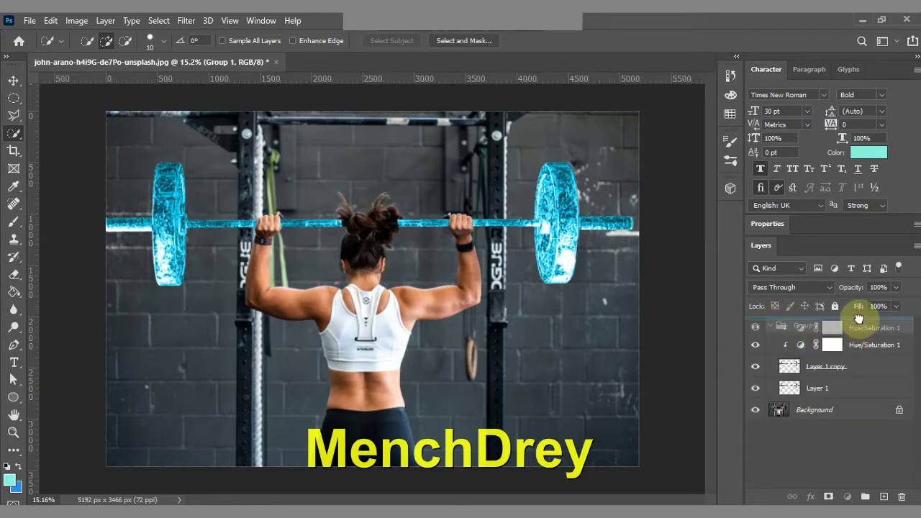
pyautogui.moveTo(860, 347); pyautogui.dragTo(864, 320)
pyautogui.click(779, 328)
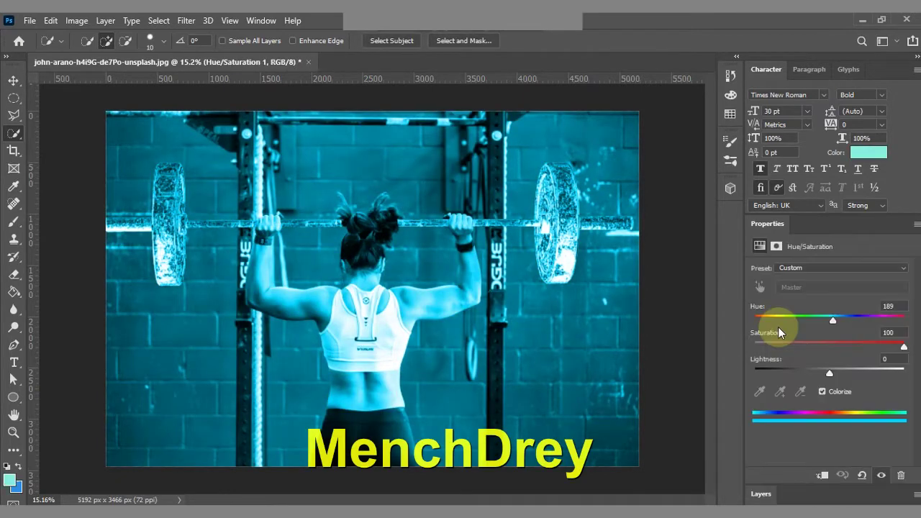
pyautogui.click(821, 475)
# - Move Hue/Saturation 1 into Group 1, ungroup with Ctrl+Shift+G, and select Layer 1 copy
pyautogui.click(764, 495)
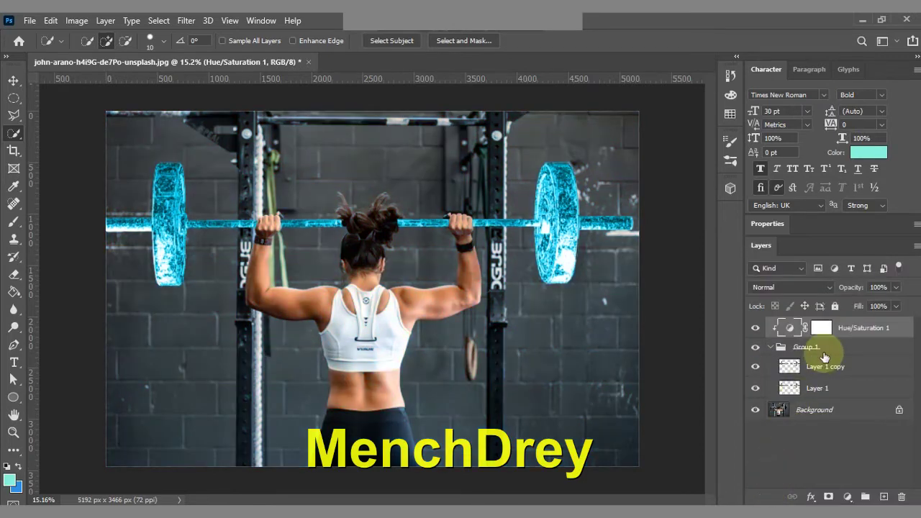
pyautogui.click(845, 348)
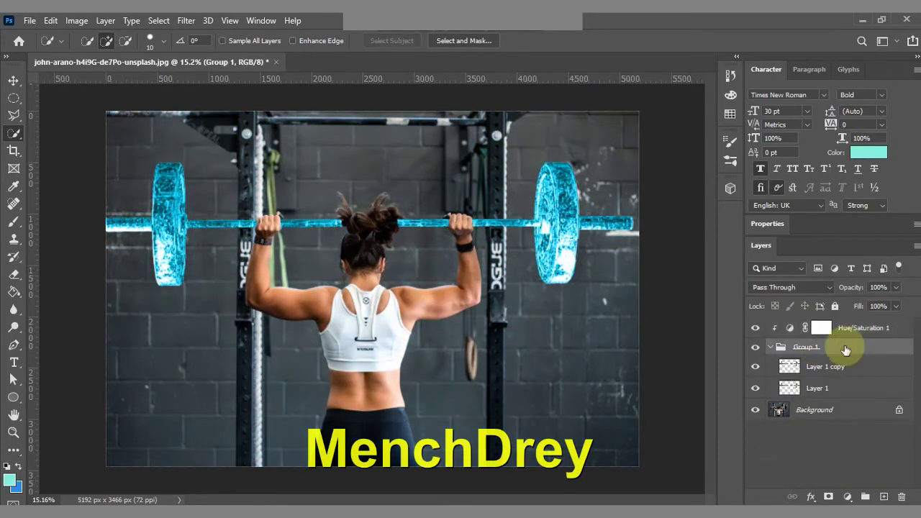
pyautogui.moveTo(848, 346); pyautogui.dragTo(843, 324)
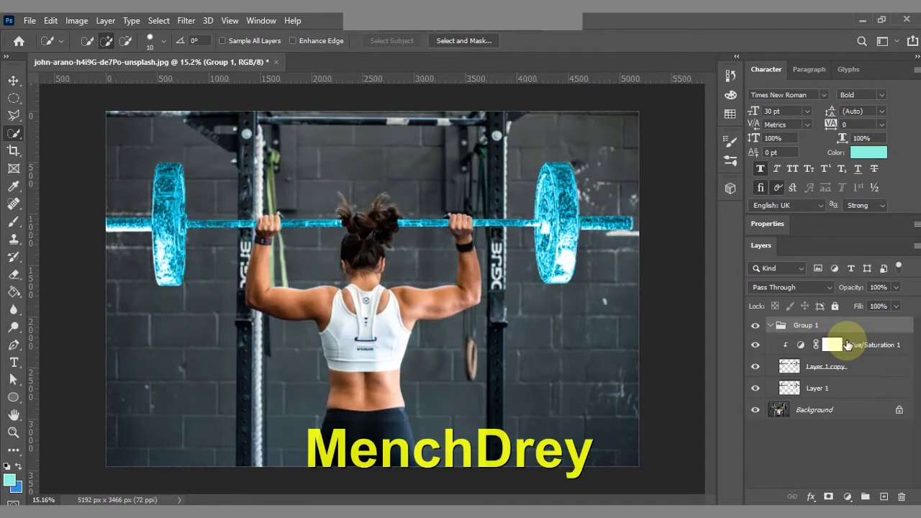
pyautogui.hotkey('ctrl', 'shift', 'g')
pyautogui.click(852, 350)
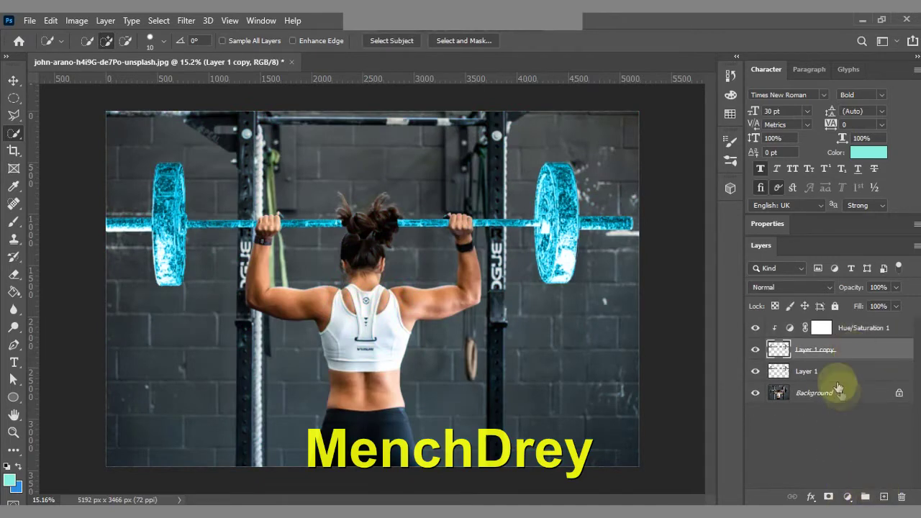
pyautogui.rightClick(844, 357)
# - Give Layer 1 copy a light-blue Outer Glow: Screen blend, size 250, 70% opacity
pyautogui.click(713, 31)
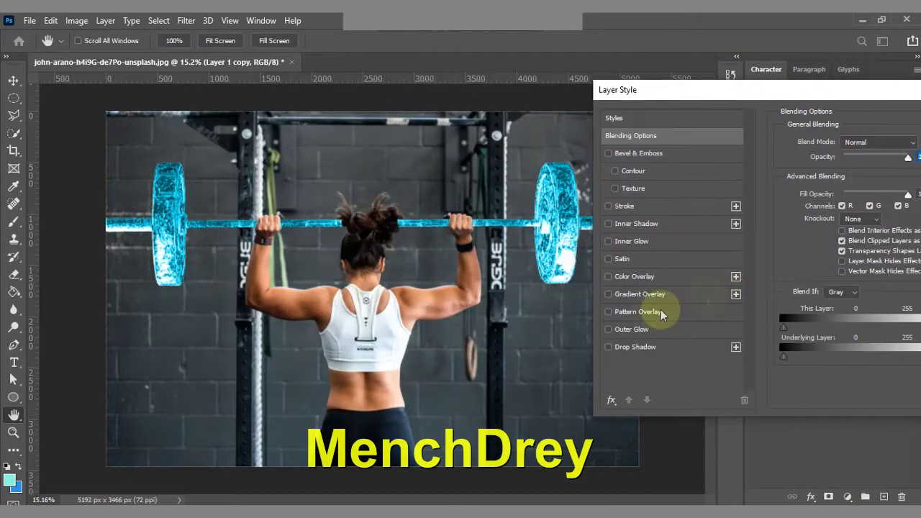
pyautogui.click(634, 324)
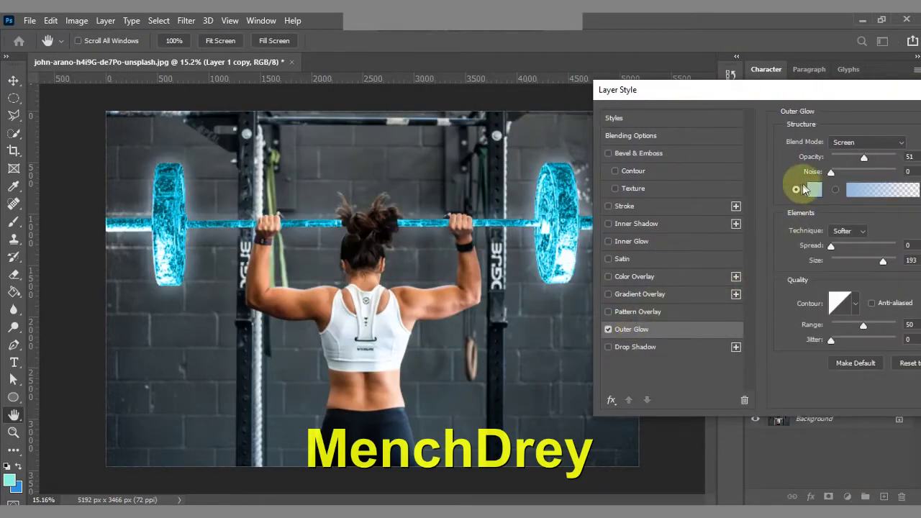
pyautogui.click(799, 187)
pyautogui.click(832, 117)
pyautogui.moveTo(883, 261)
pyautogui.mouseDown()
pyautogui.moveTo(875, 263)
pyautogui.moveTo(898, 261)
pyautogui.mouseUp()
pyautogui.moveTo(872, 92); pyautogui.dragTo(760, 82)
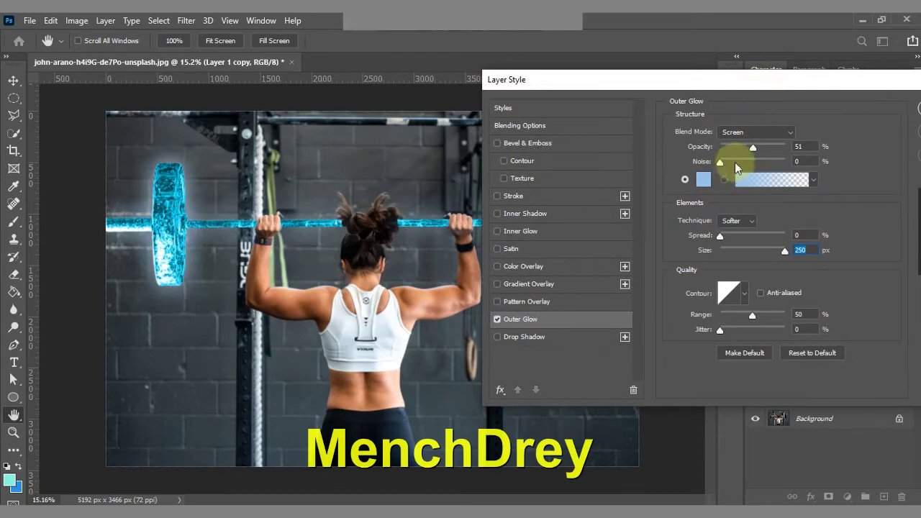
pyautogui.click(752, 133)
pyautogui.click(748, 234)
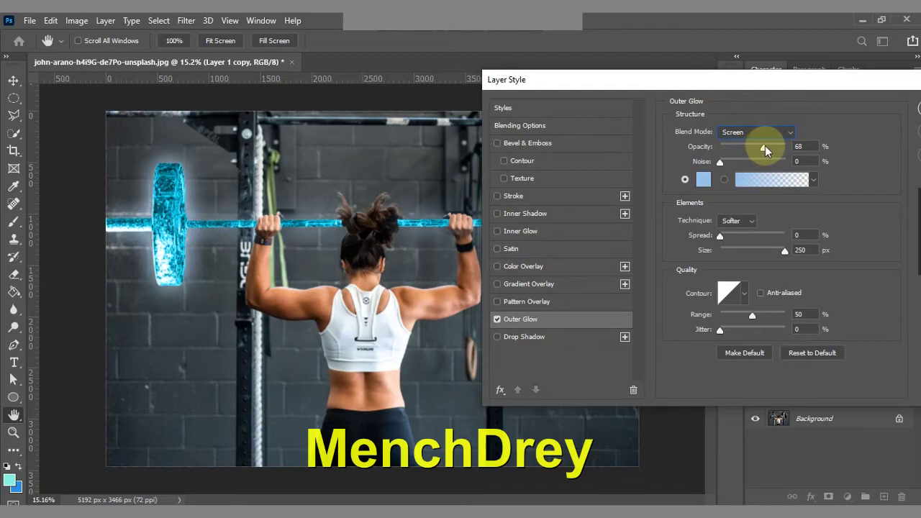
pyautogui.moveTo(765, 146); pyautogui.dragTo(767, 147)
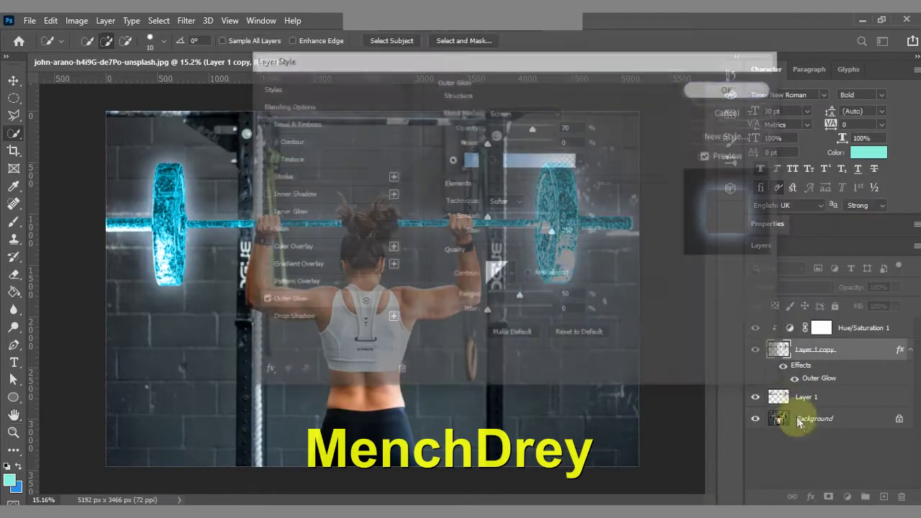
pyautogui.click(755, 350)
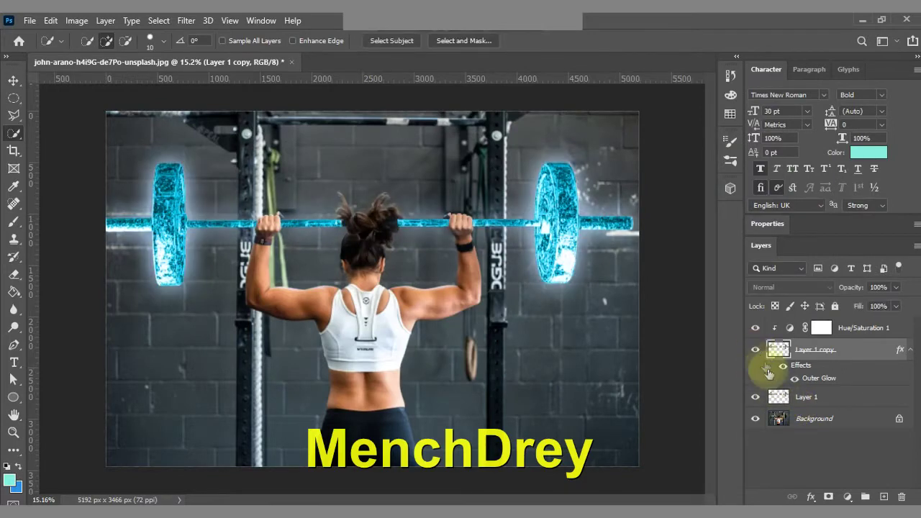
# - Add a new layer above Background and set the brush colour to a deep teal
pyautogui.click(844, 417)
pyautogui.click(884, 497)
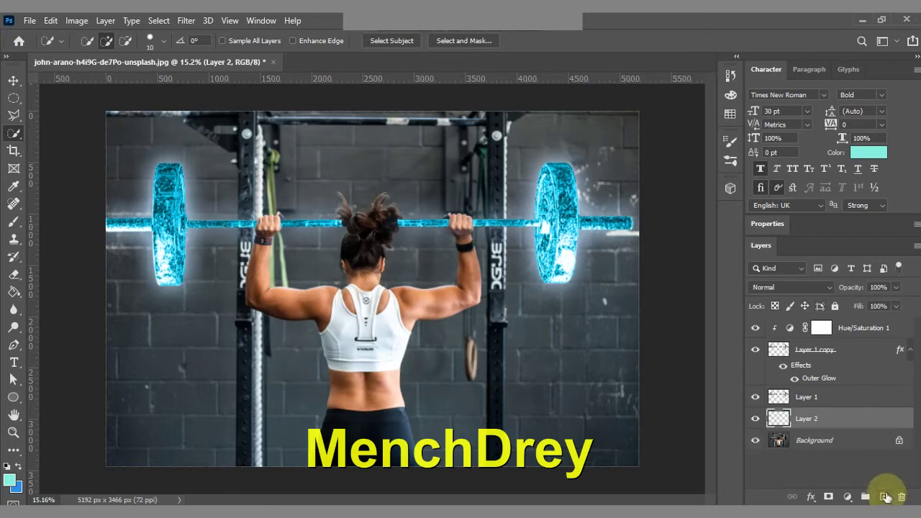
pyautogui.click(14, 221)
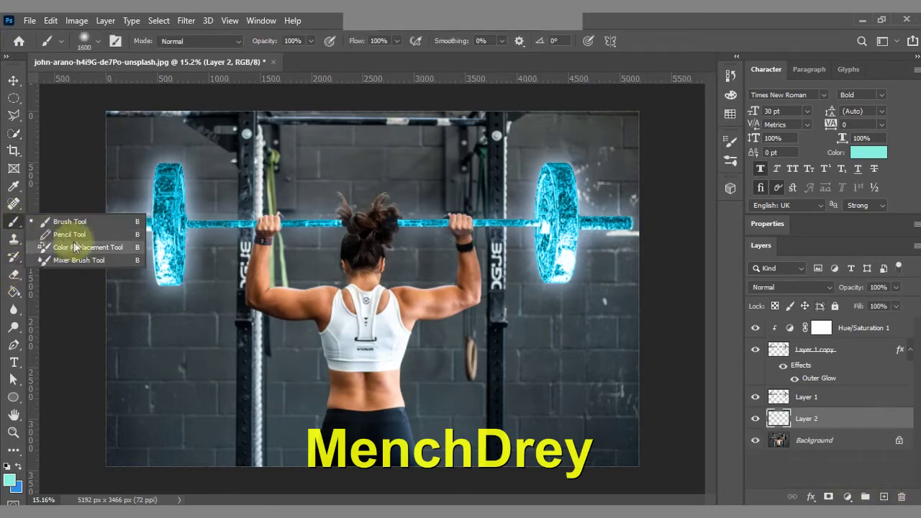
pyautogui.click(10, 480)
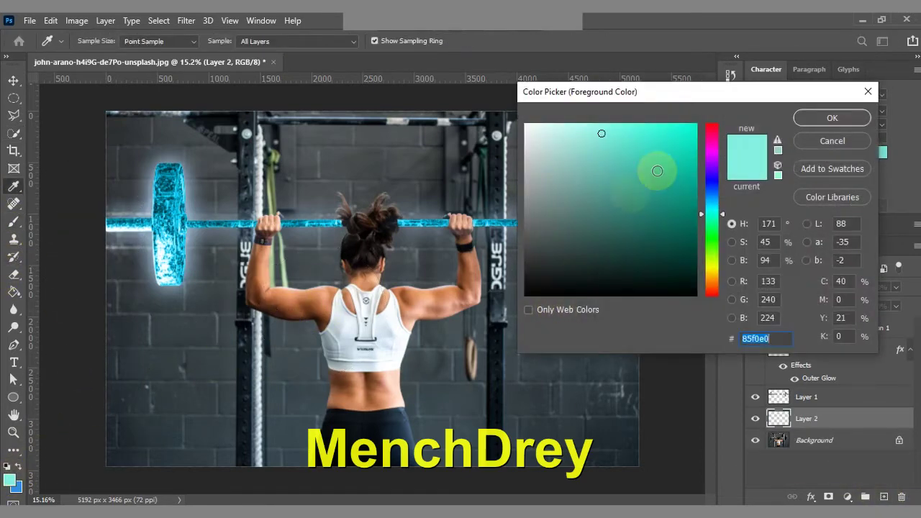
pyautogui.moveTo(714, 217); pyautogui.dragTo(712, 214)
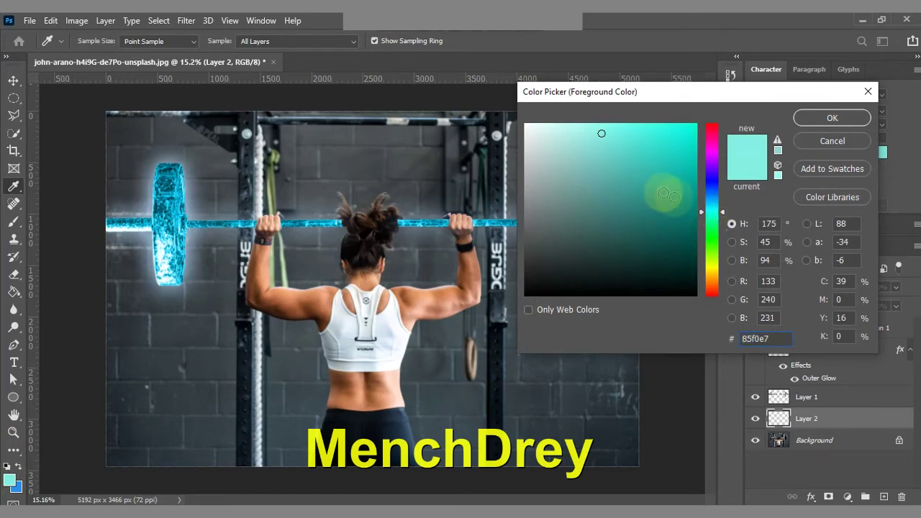
pyautogui.click(637, 151)
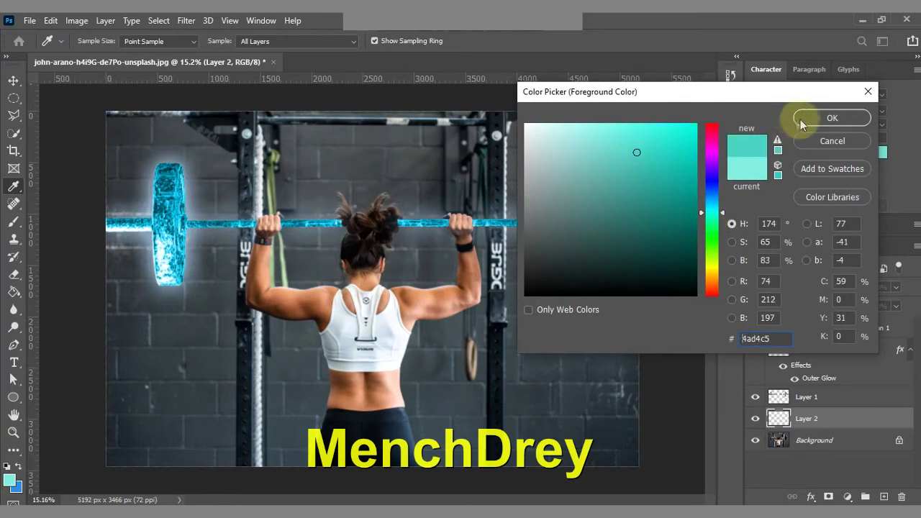
pyautogui.click(827, 118)
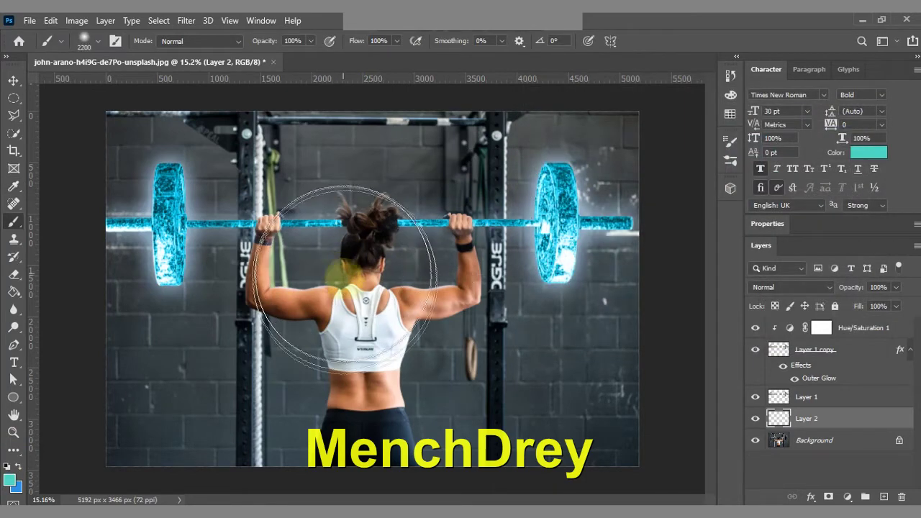
# - Paint a large soft teal wash over the lifter and blend Layer 2 as Soft Light
pyautogui.moveTo(371, 241); pyautogui.dragTo(356, 298)
pyautogui.press(']')
pyautogui.press(']')
pyautogui.press(']')
pyautogui.press(']')
pyautogui.press(']')
pyautogui.press(']')
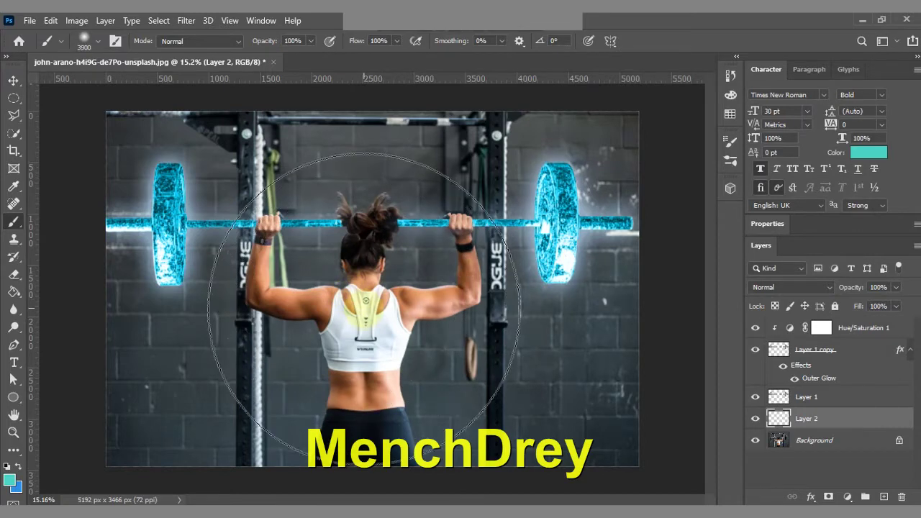
pyautogui.press(']')
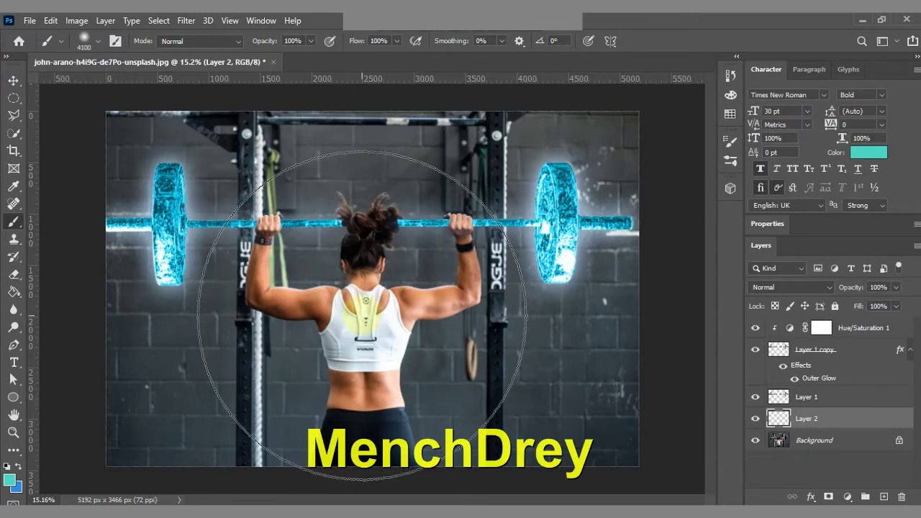
pyautogui.click(362, 315)
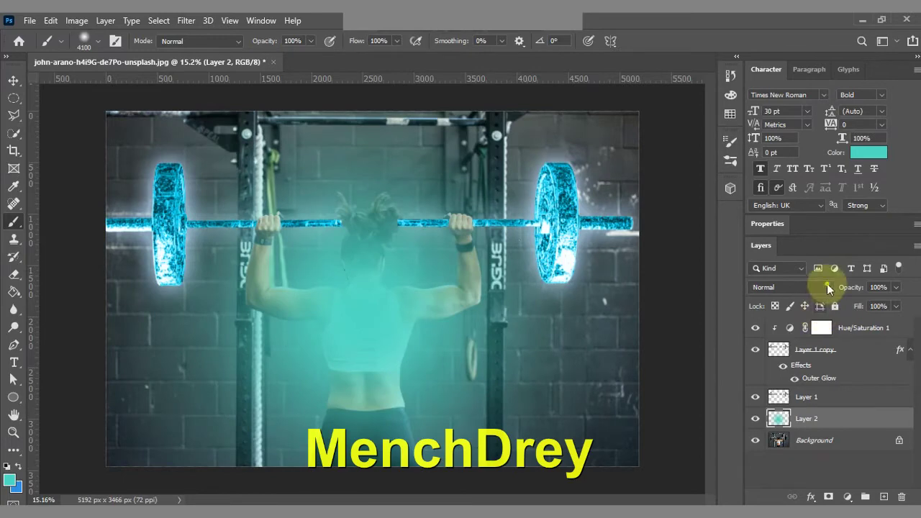
pyautogui.click(826, 287)
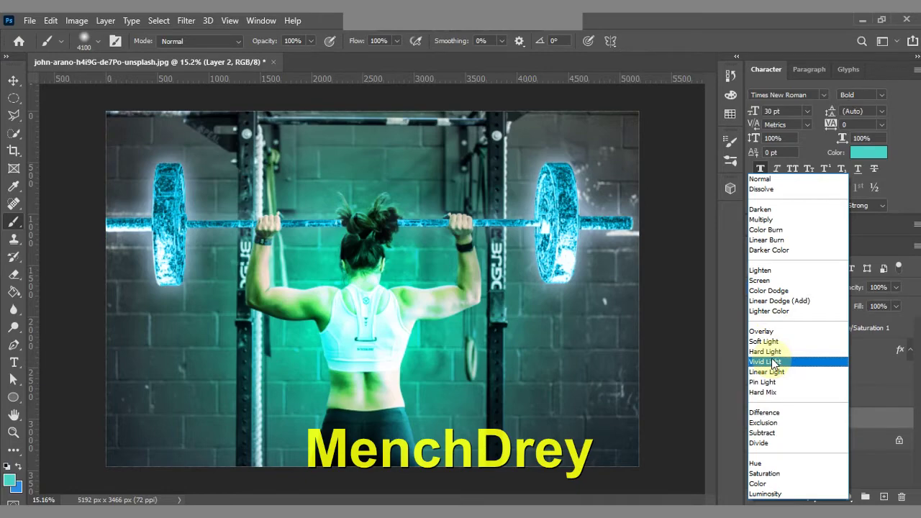
pyautogui.press('Escape')
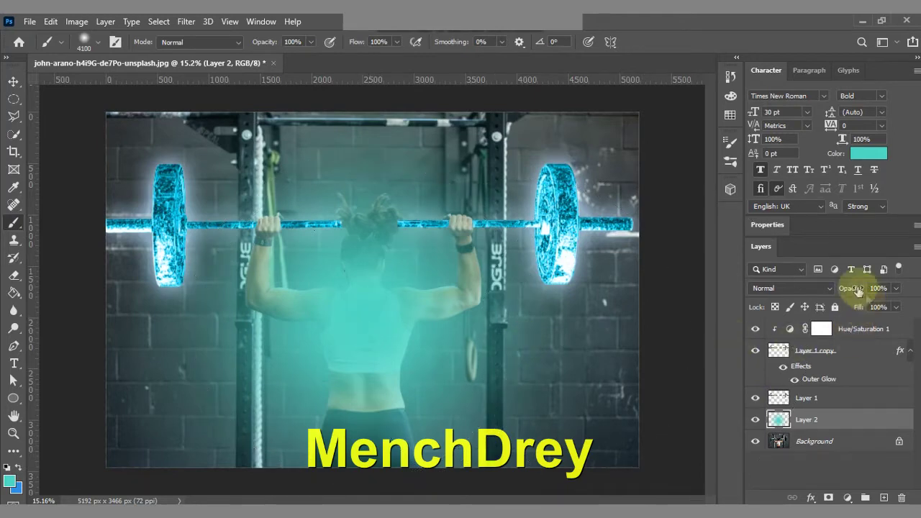
pyautogui.click(829, 288)
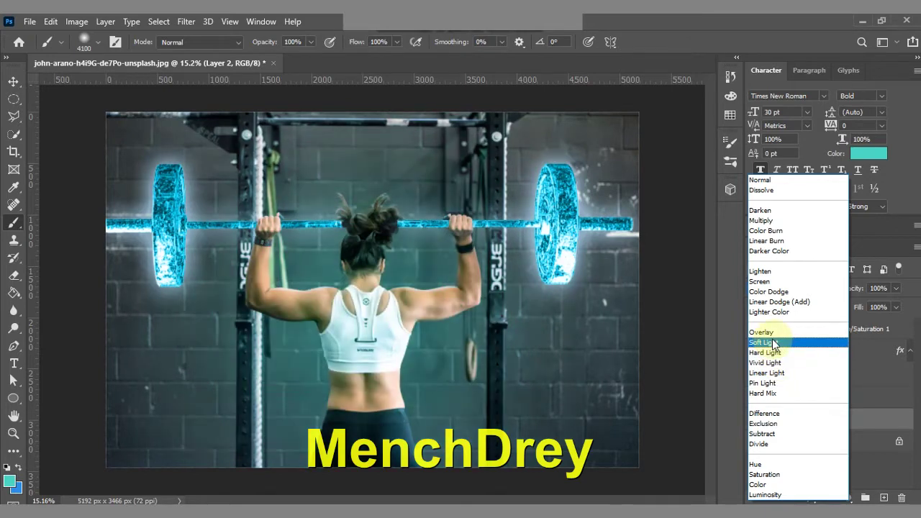
pyautogui.click(774, 344)
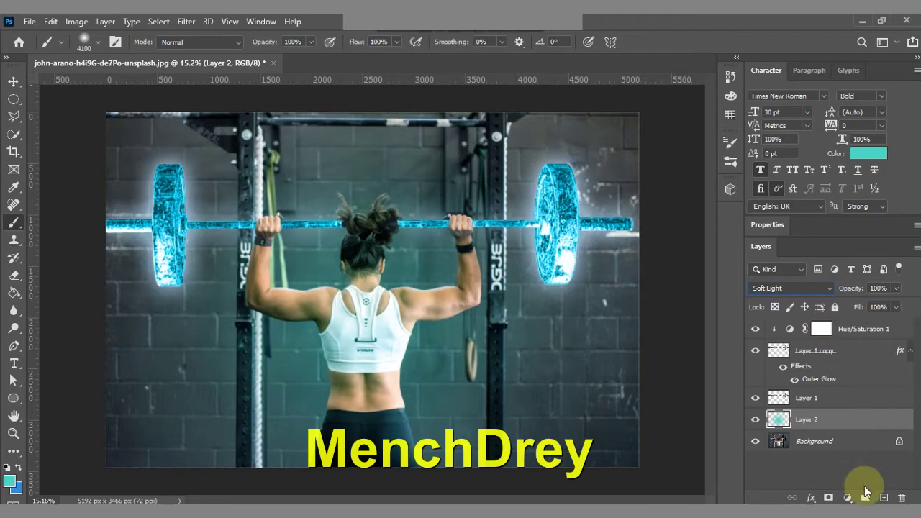
pyautogui.click(884, 497)
# - Paint bright cyan light on both shoulders with a 2900 brush, blending Layer 3 as Overlay
pyautogui.click(9, 480)
pyautogui.click(660, 136)
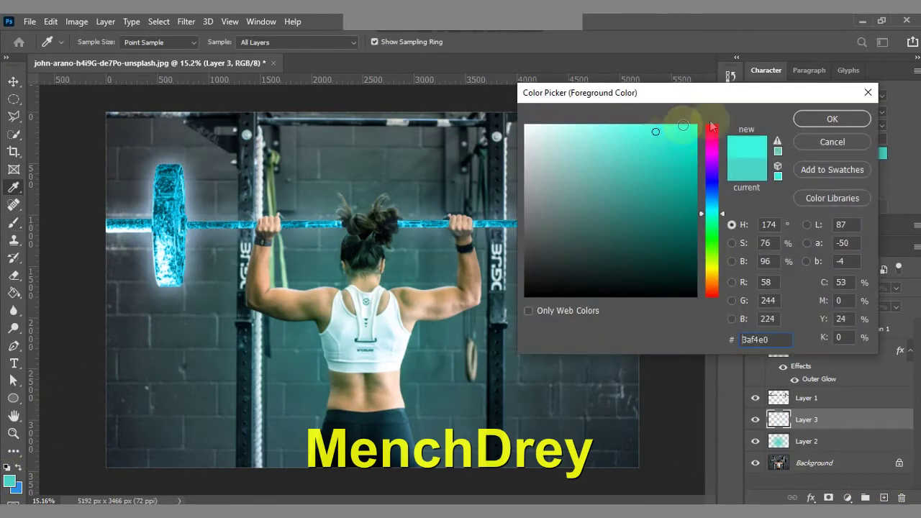
pyautogui.click(832, 119)
pyautogui.press('b')
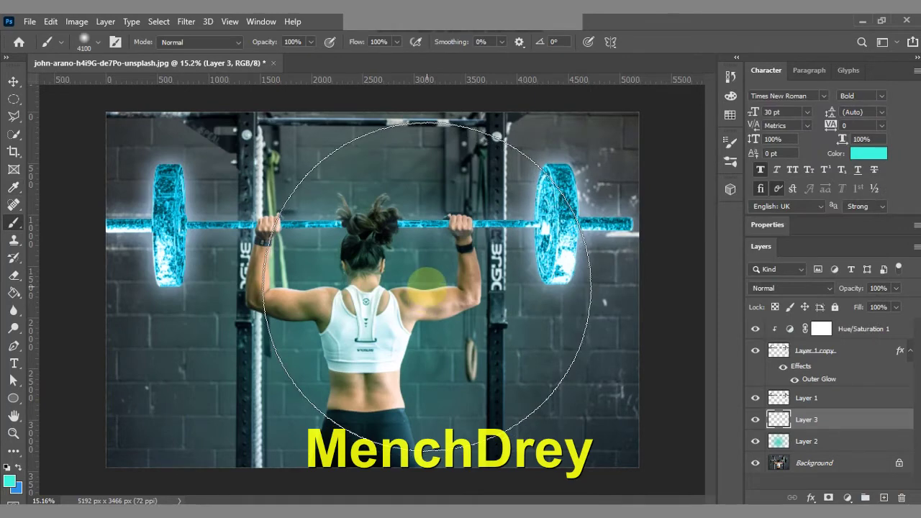
pyautogui.press('[')
pyautogui.press('[')
pyautogui.press('[')
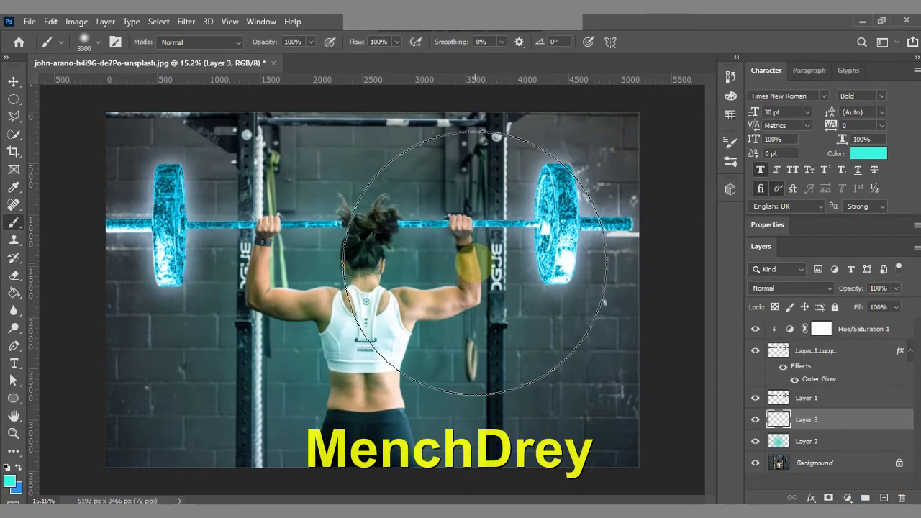
pyautogui.press('[')
pyautogui.press('[')
pyautogui.press('[')
pyautogui.press('[')
pyautogui.press('[')
pyautogui.press('[')
pyautogui.click(456, 267)
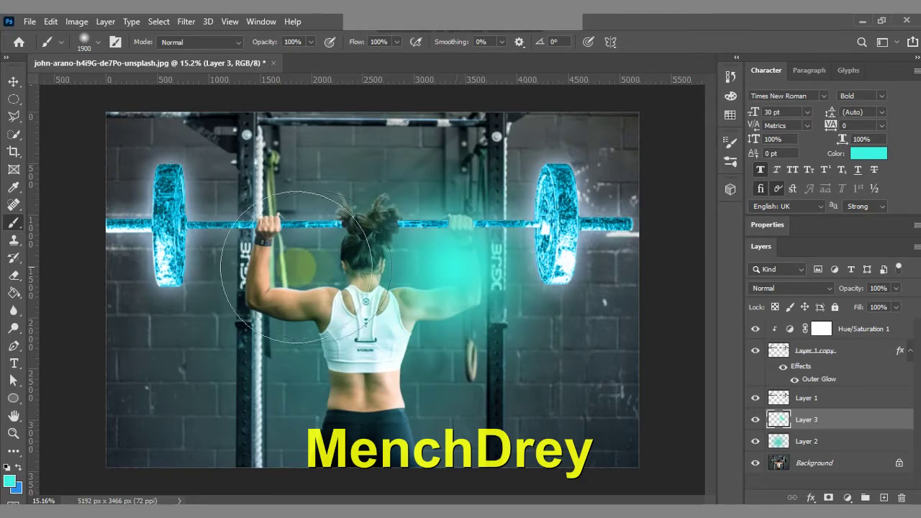
pyautogui.click(273, 264)
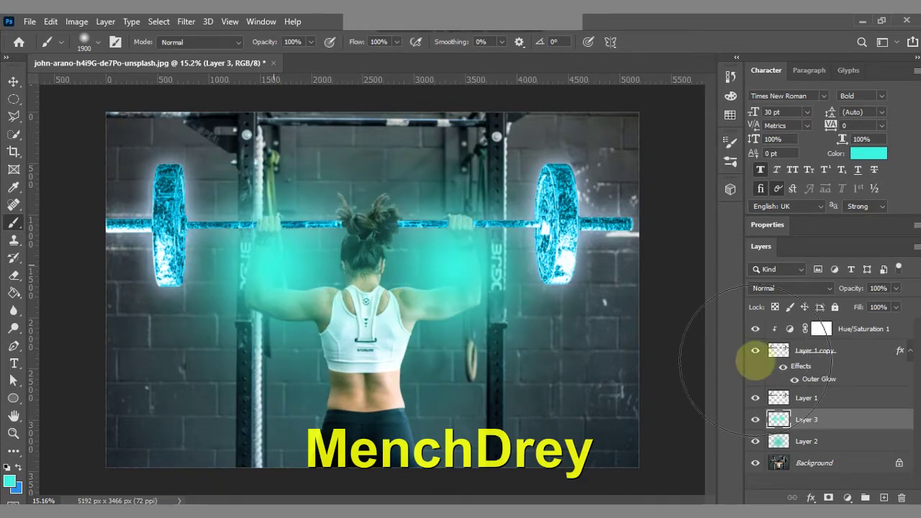
pyautogui.click(826, 288)
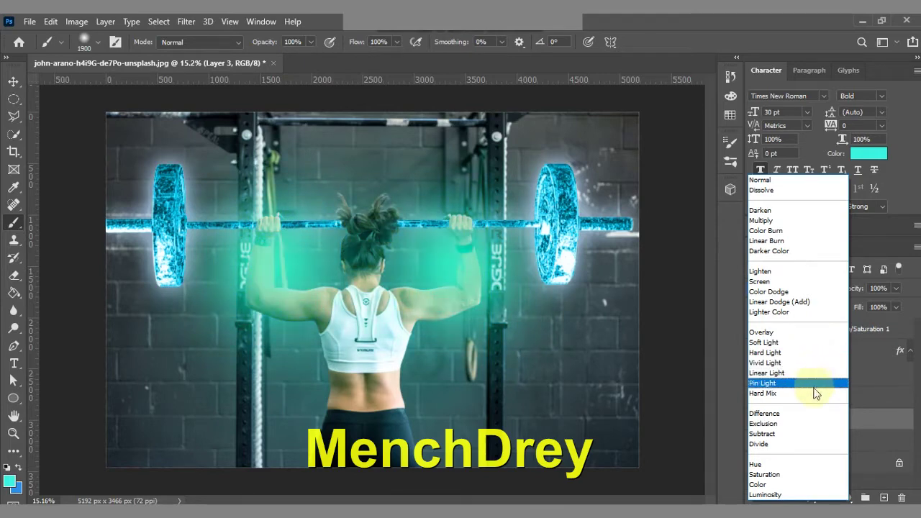
pyautogui.click(778, 334)
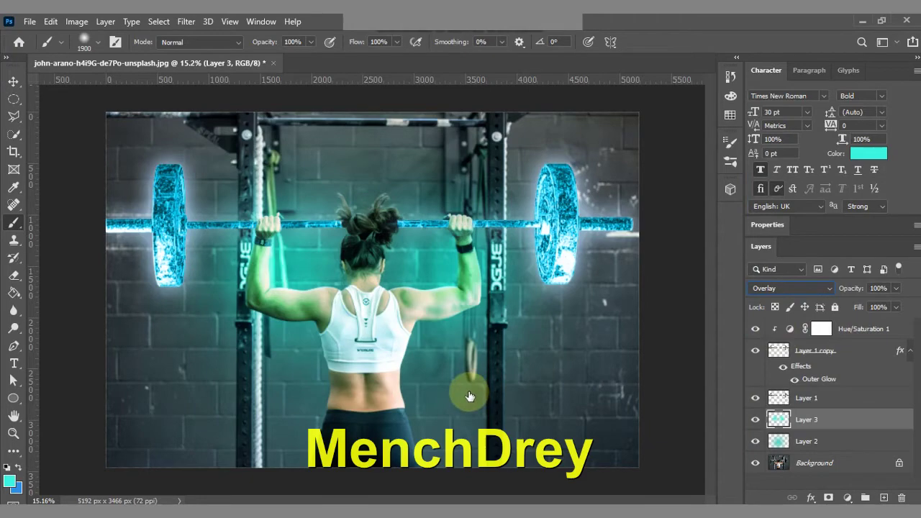
pyautogui.click(14, 81)
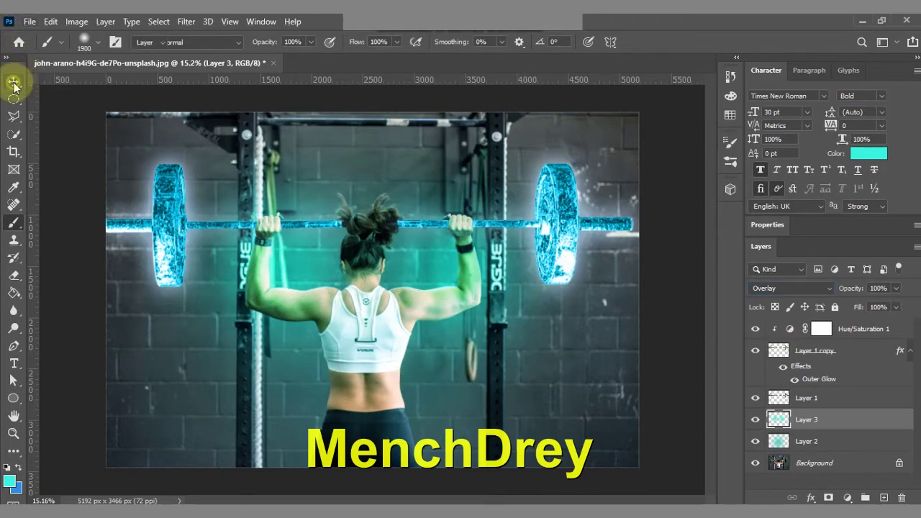
# - Toggle Layer 2 and Layer 3 visibility to compare the image with and without each tint
pyautogui.scroll(3, 386, 275)
pyautogui.scroll(-1, 387, 276)
pyautogui.scroll(-1, 387, 275)
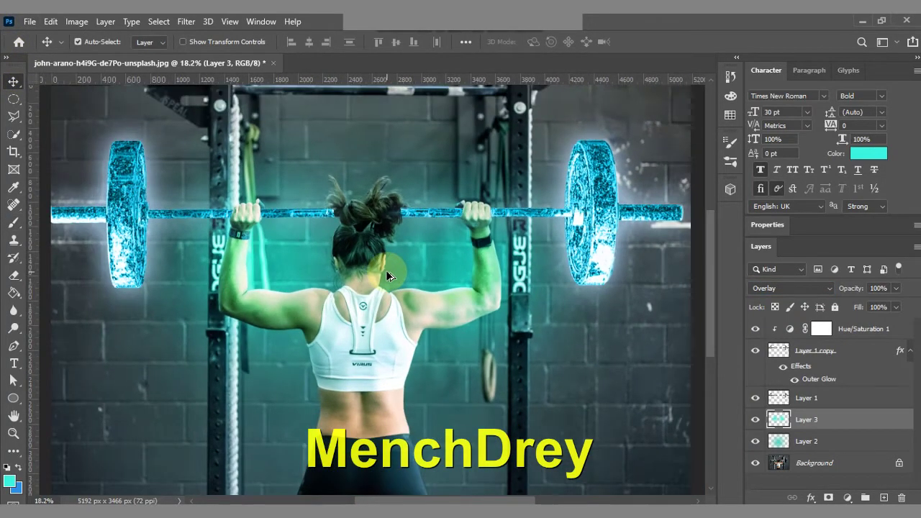
pyautogui.scroll(-1, 387, 275)
pyautogui.scroll(-1, 387, 275)
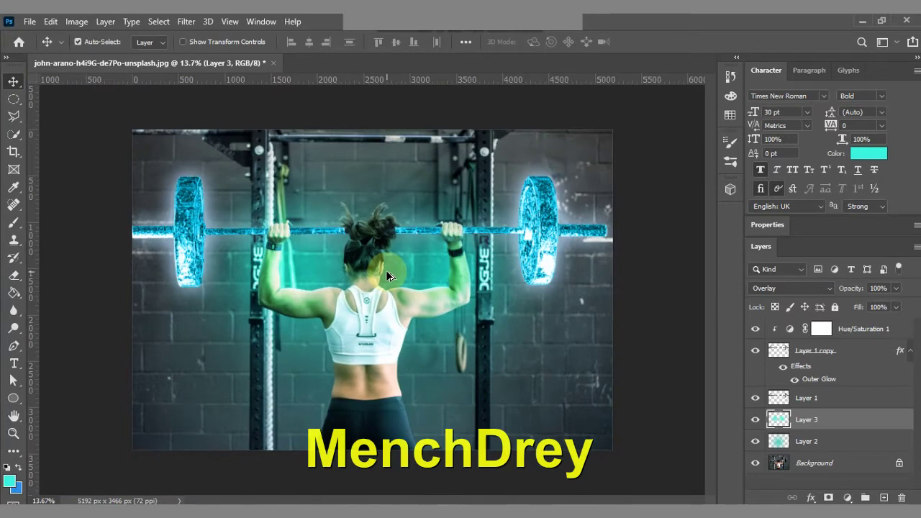
pyautogui.scroll(1, 387, 275)
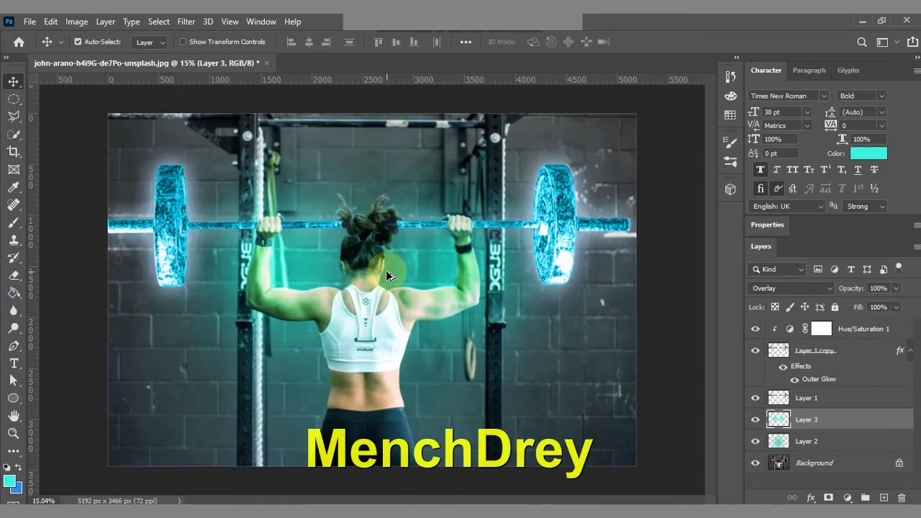
pyautogui.scroll(-1, 387, 275)
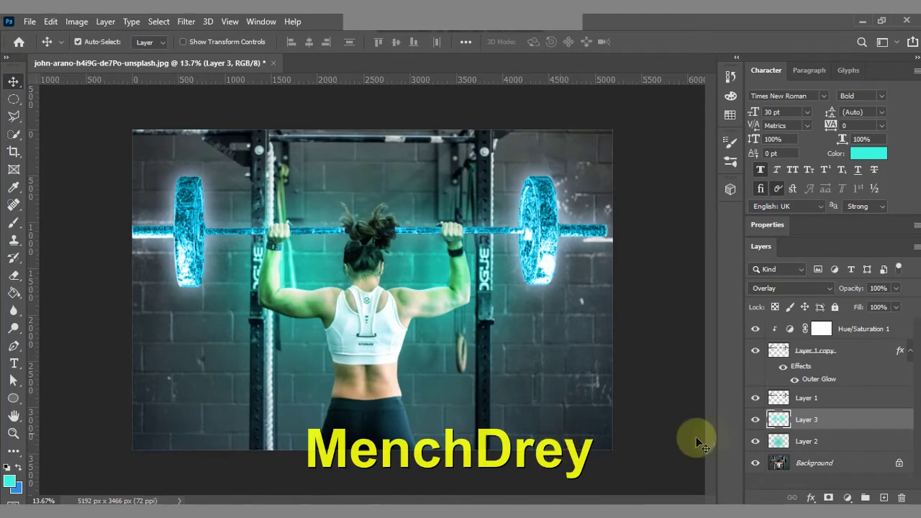
pyautogui.click(755, 420)
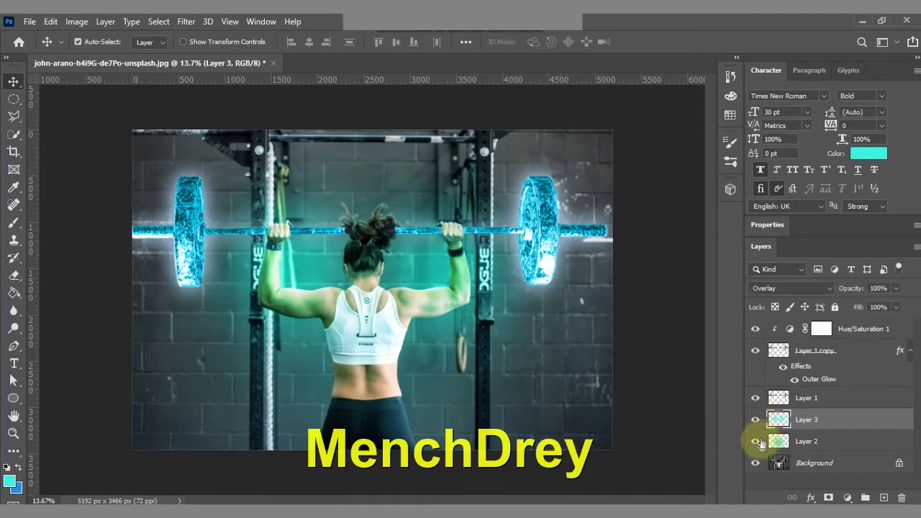
pyautogui.click(755, 441)
pyautogui.click(755, 442)
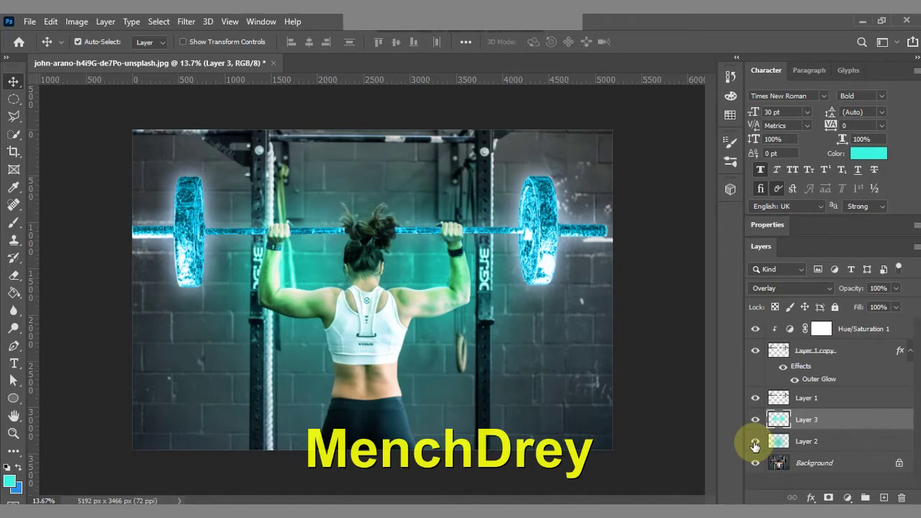
pyautogui.click(755, 421)
pyautogui.click(755, 421)
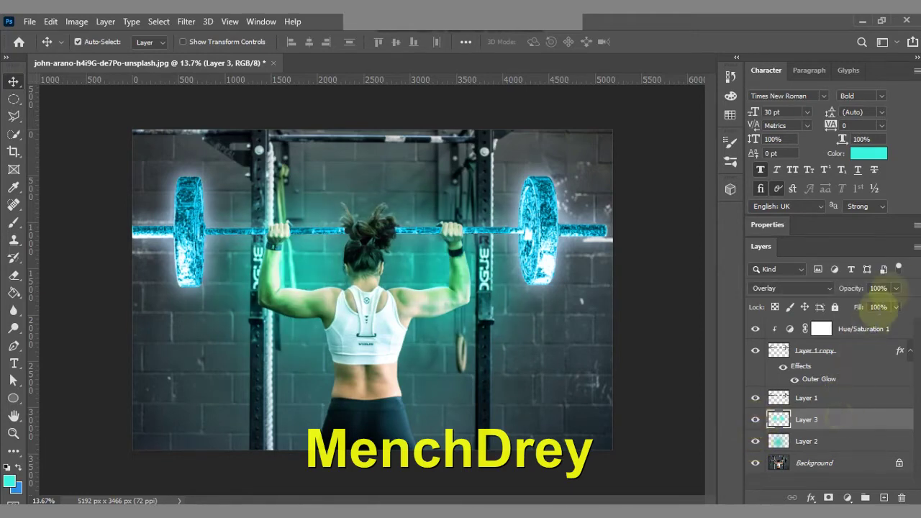
# - Set Layer 3's opacity to 60% and select Layer 2
pyautogui.click(897, 288)
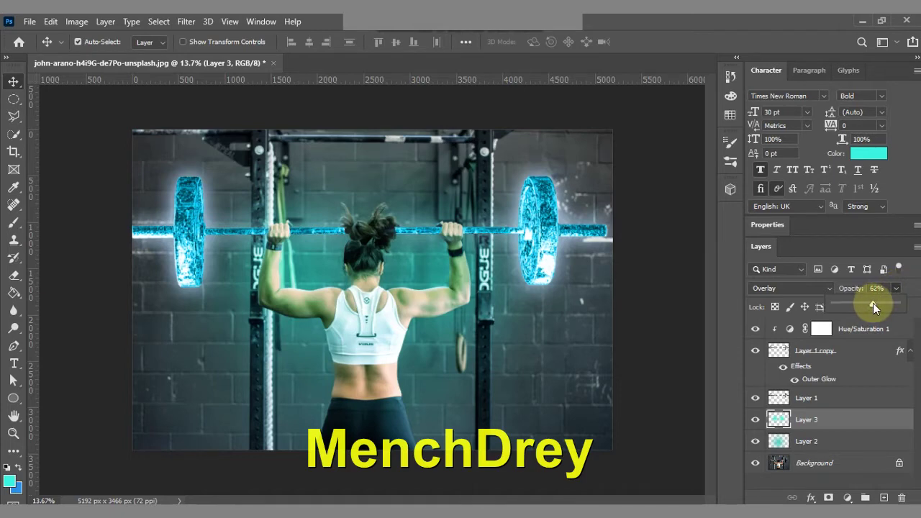
pyautogui.moveTo(872, 306); pyautogui.dragTo(873, 306)
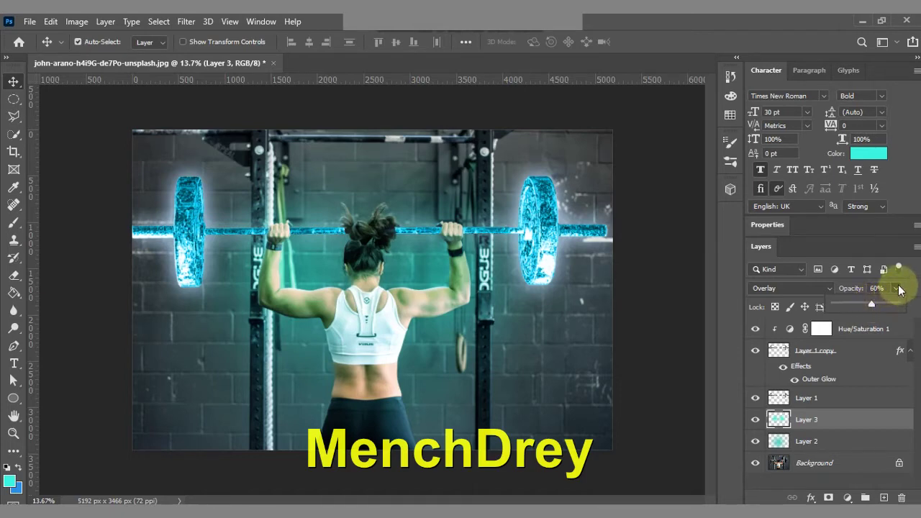
pyautogui.click(897, 288)
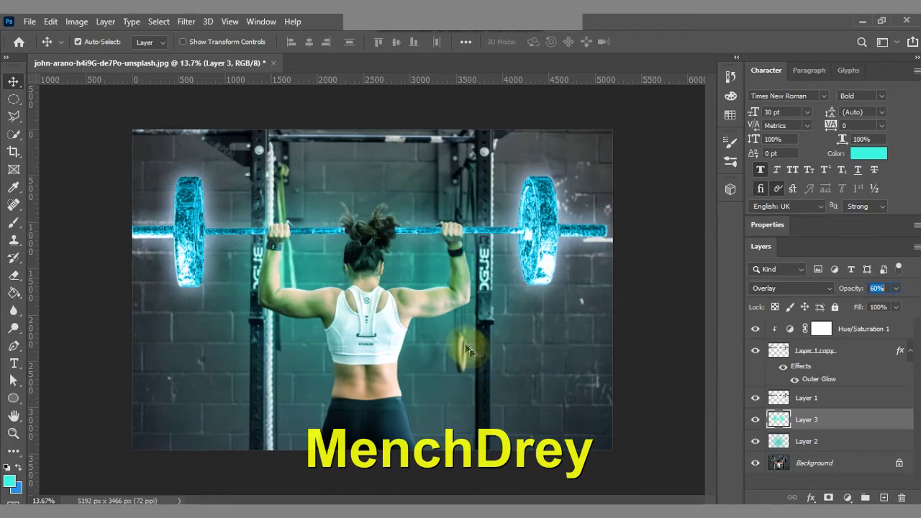
pyautogui.click(867, 441)
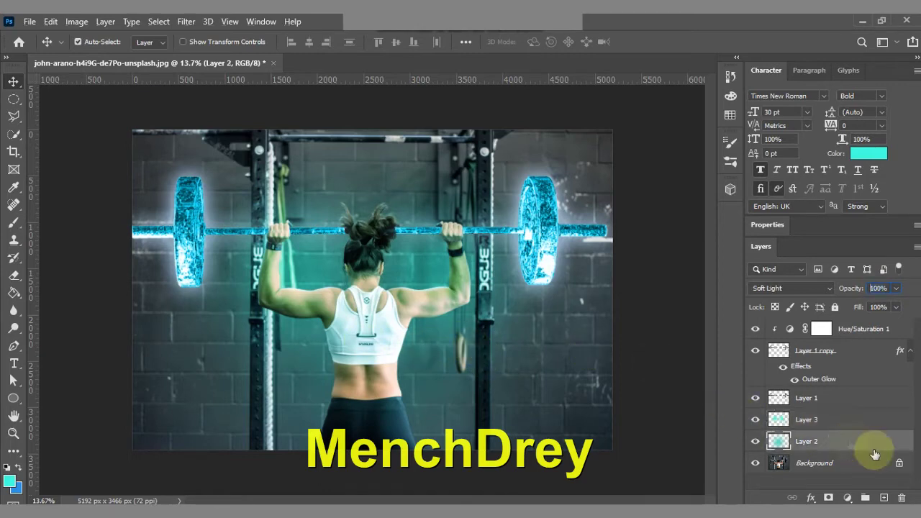
# - Add a new Layer 4 above Background and paint cyan over the woman's back with a 2700 brush
pyautogui.click(848, 462)
pyautogui.click(884, 498)
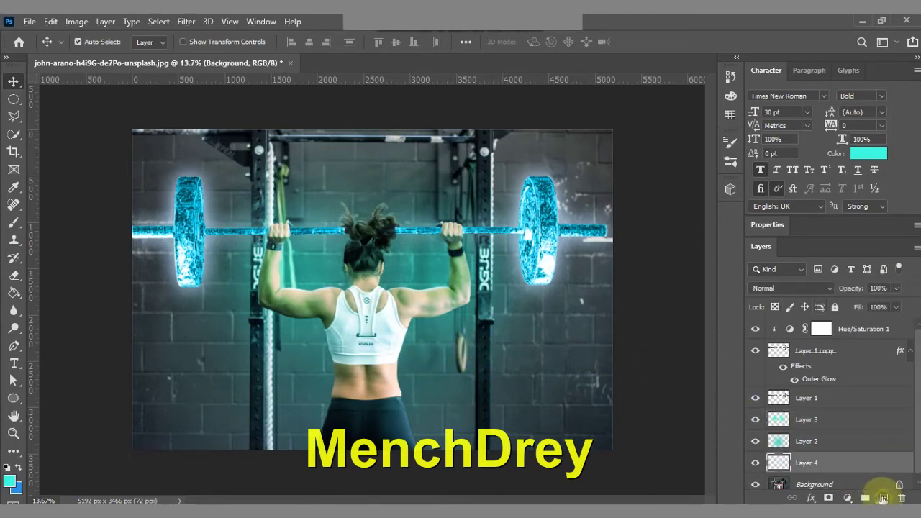
pyautogui.click(10, 481)
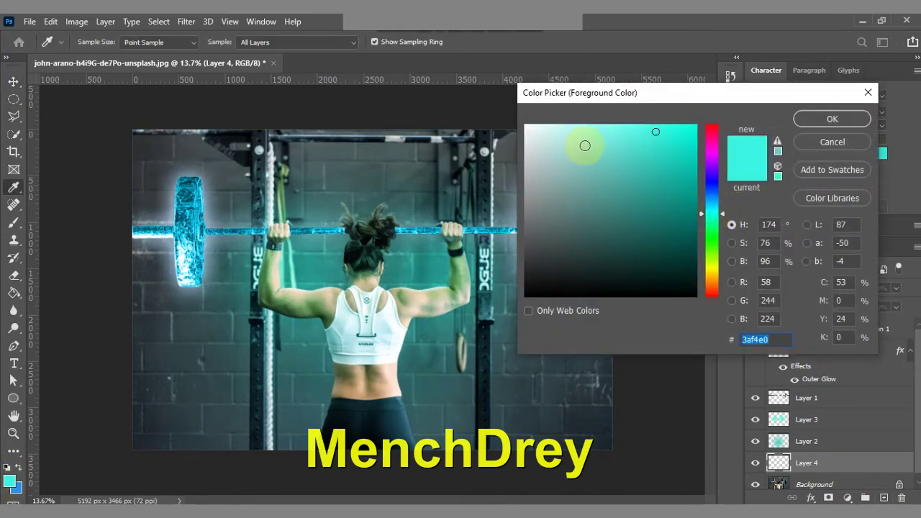
pyautogui.click(832, 119)
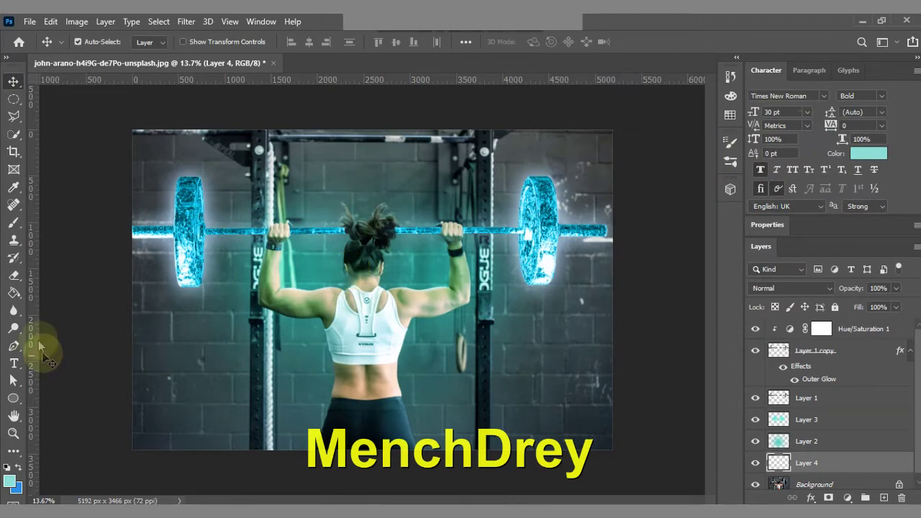
pyautogui.click(14, 222)
pyautogui.click(55, 223)
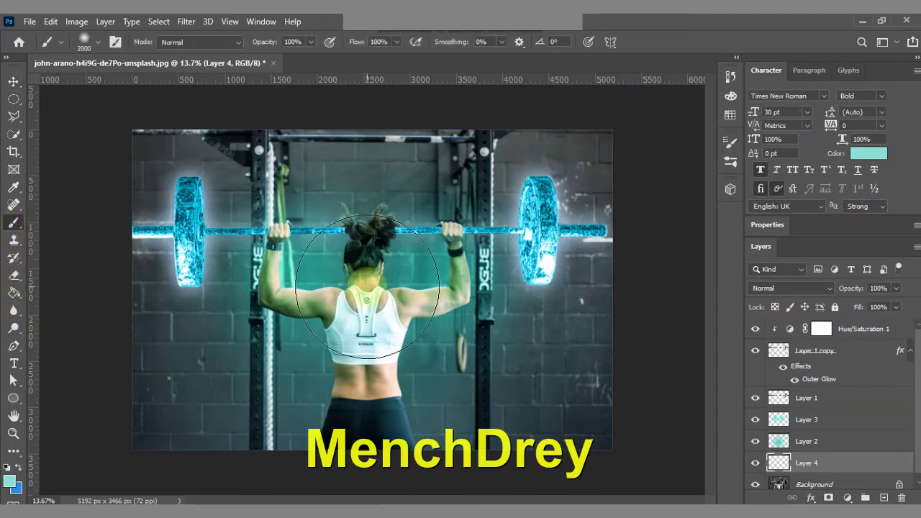
pyautogui.press(']')
pyautogui.press(']')
pyautogui.press(']')
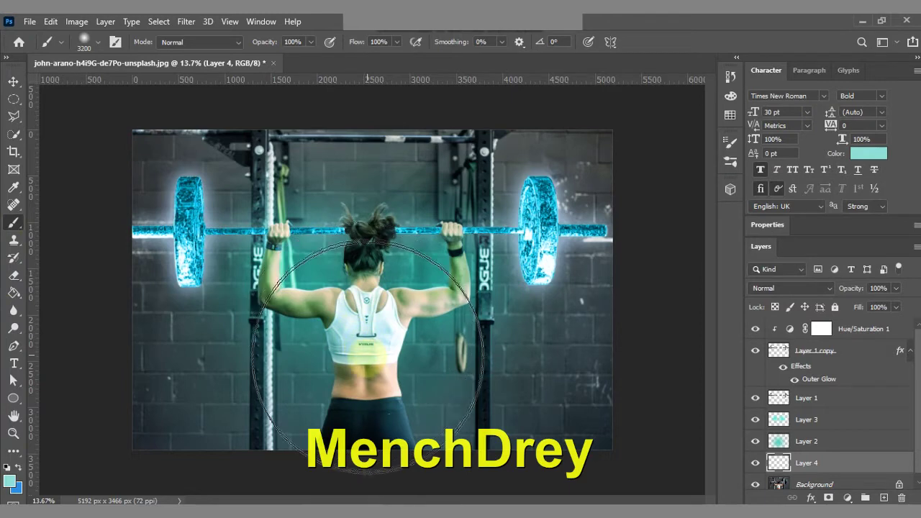
pyautogui.press('[')
pyautogui.press('[')
pyautogui.press('[')
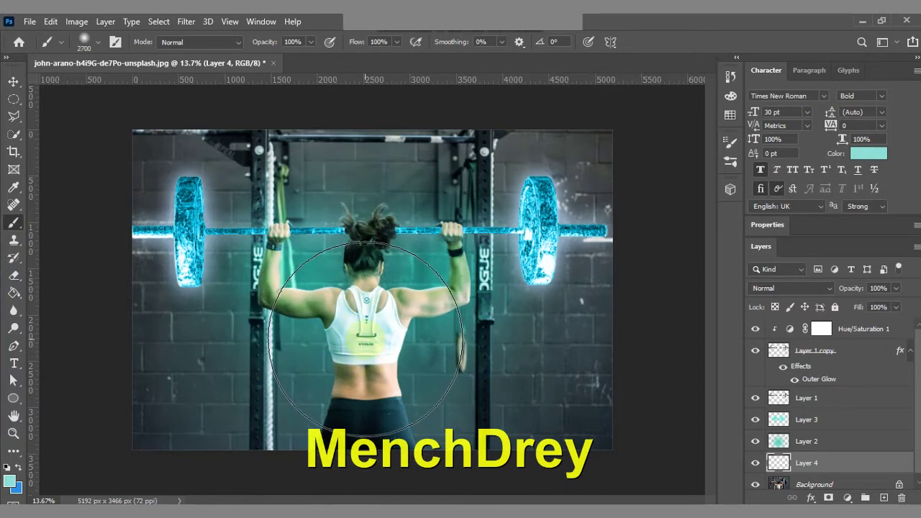
pyautogui.click(366, 338)
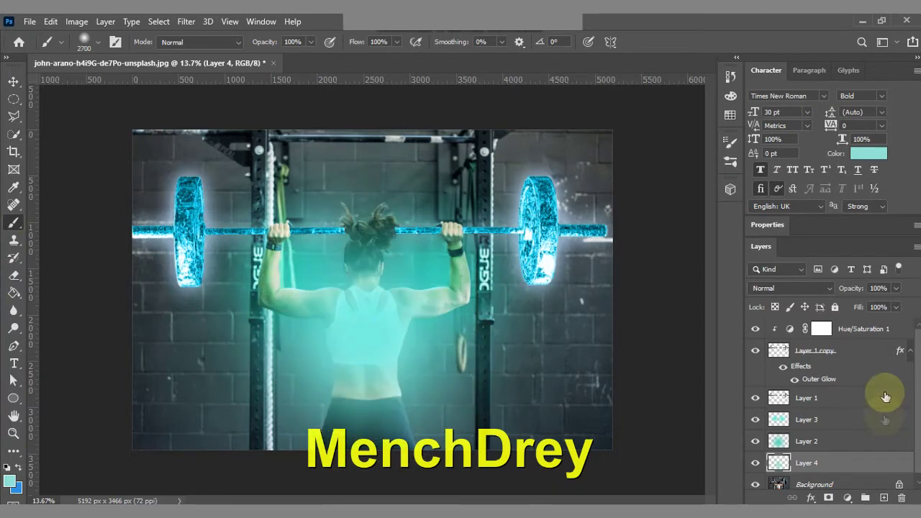
# - Set Layer 4 to Vivid Light and paint cyan light around both weight plates
pyautogui.click(819, 288)
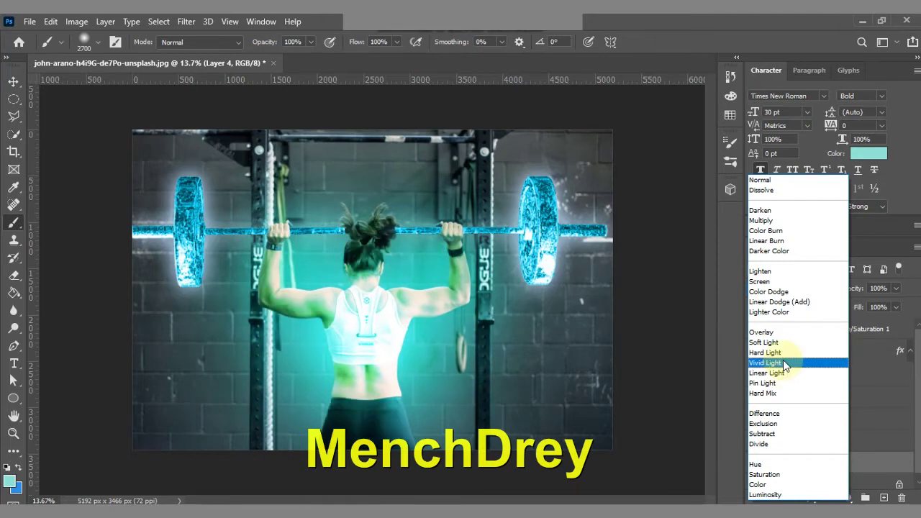
pyautogui.click(783, 362)
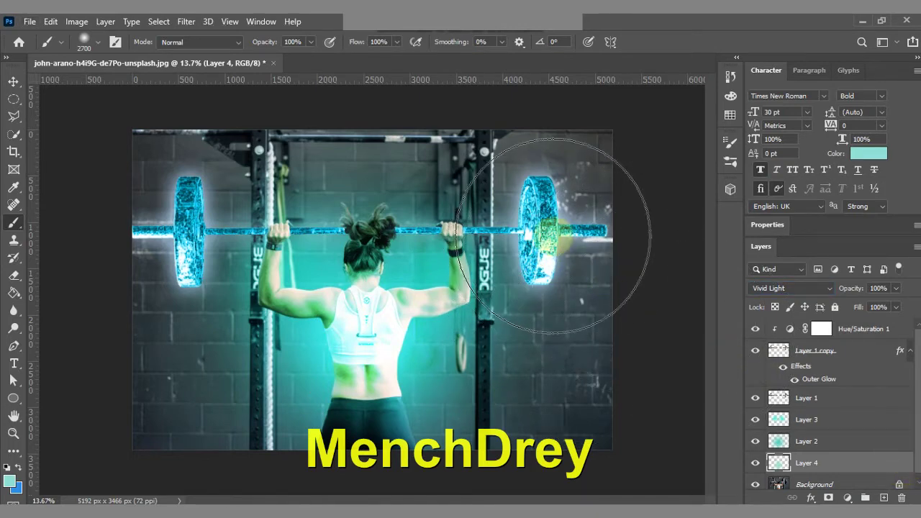
pyautogui.click(554, 235)
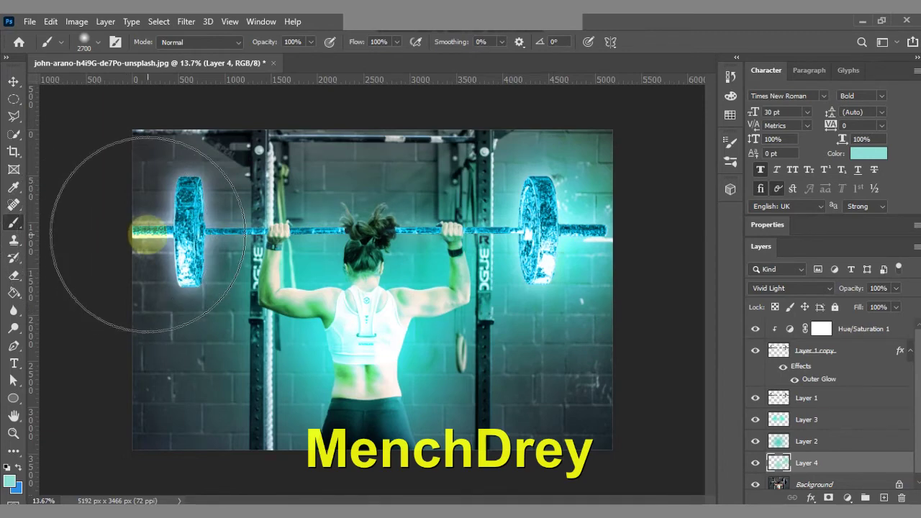
pyautogui.click(148, 234)
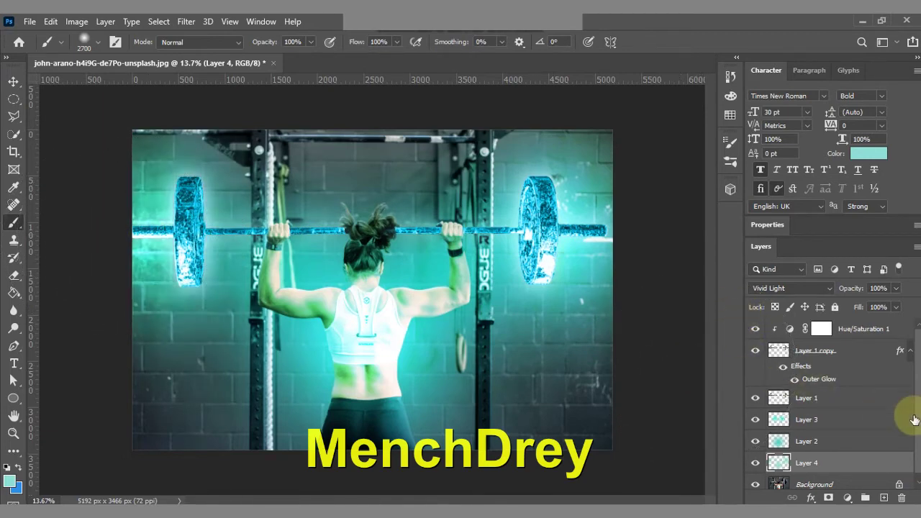
# - Lower Layer 4's opacity to 50%
pyautogui.click(898, 289)
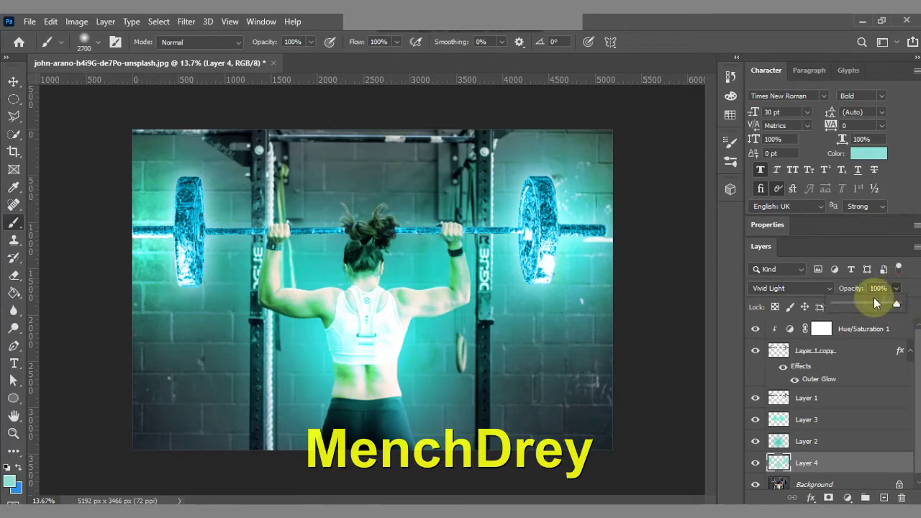
pyautogui.click(872, 302)
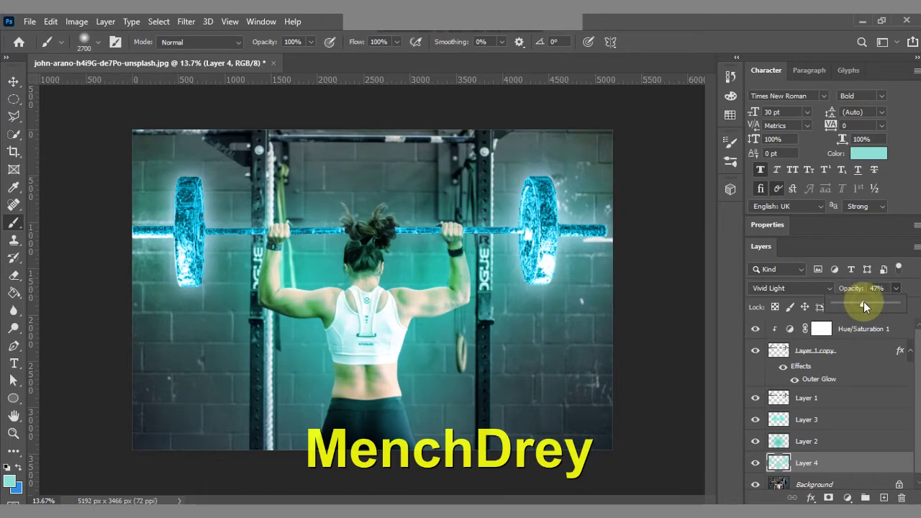
pyautogui.click(866, 302)
pyautogui.click(896, 289)
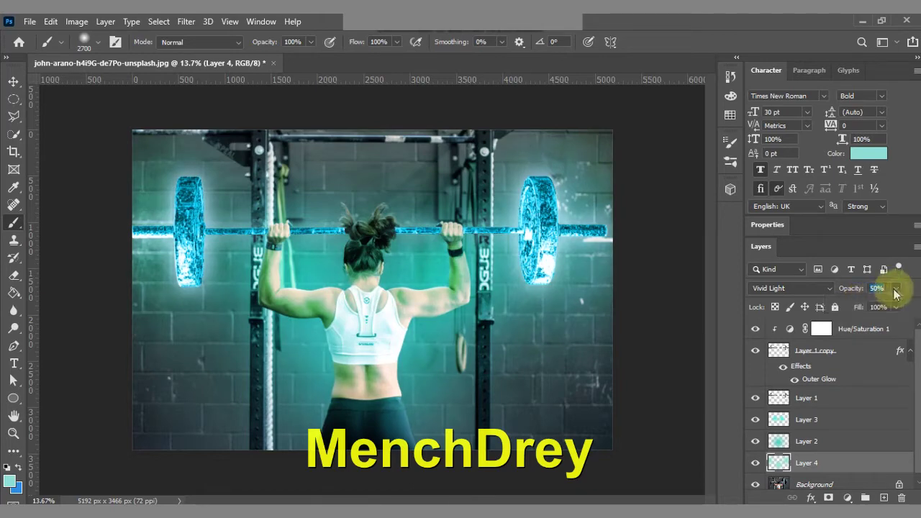
# - Toggle Layers 4, 2, 3, plate glow, Hue/Saturation and Background visibility to compare, keeping the barbell tint on
pyautogui.click(756, 463)
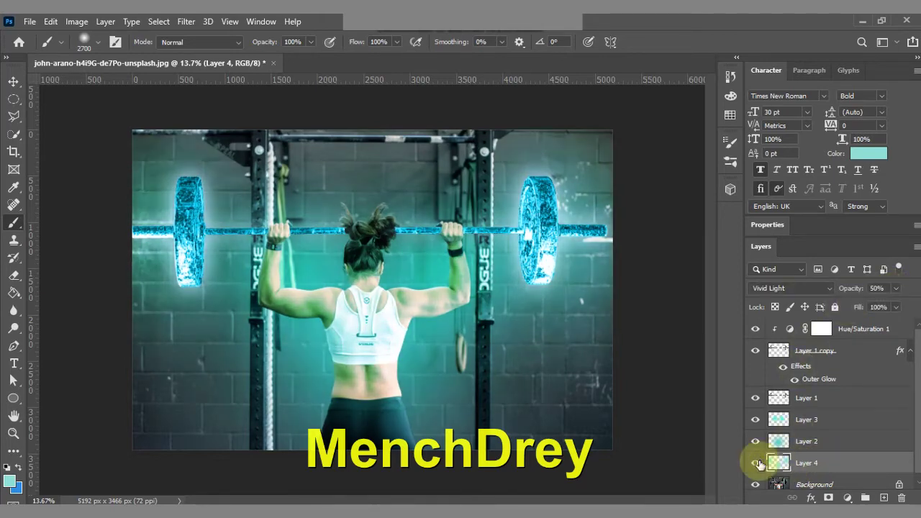
pyautogui.click(757, 441)
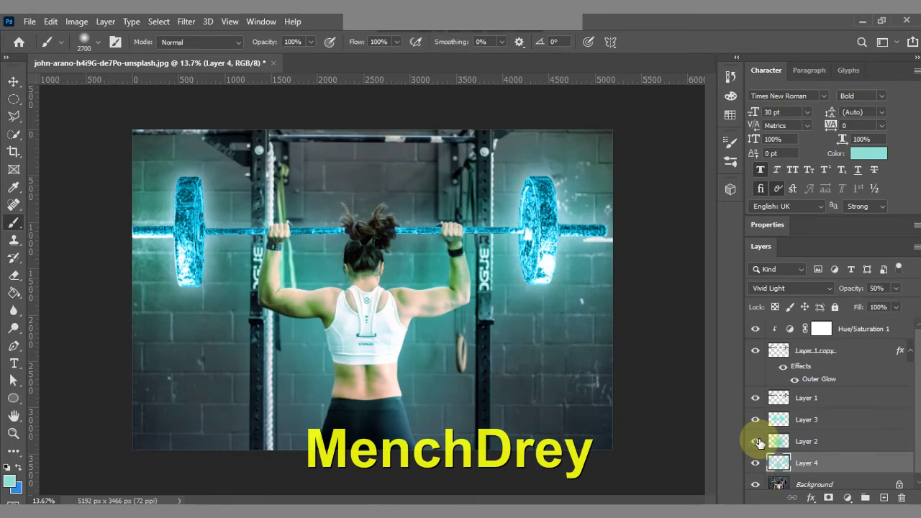
pyautogui.click(757, 441)
pyautogui.click(755, 424)
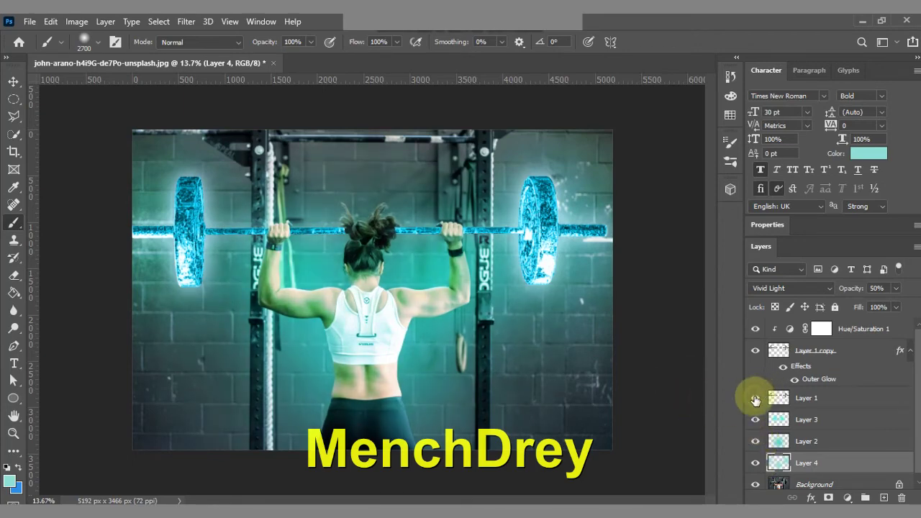
pyautogui.click(755, 351)
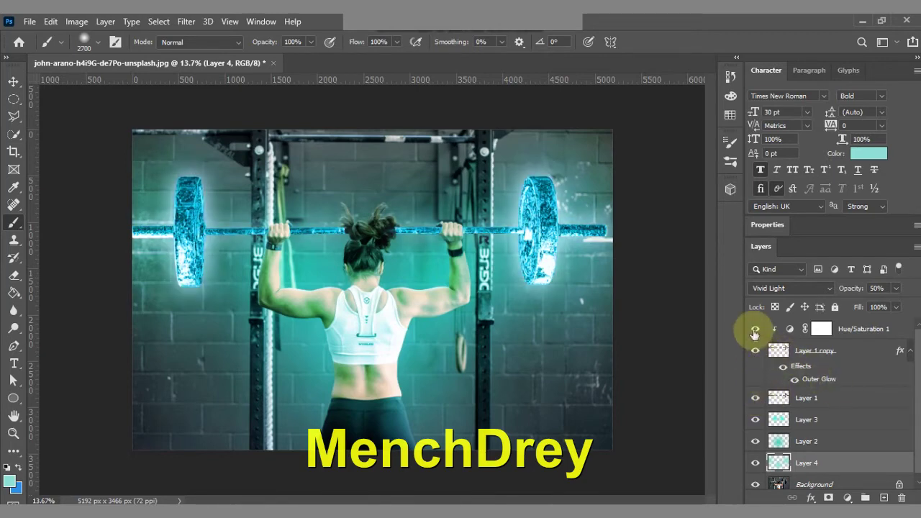
pyautogui.click(755, 329)
pyautogui.click(755, 329)
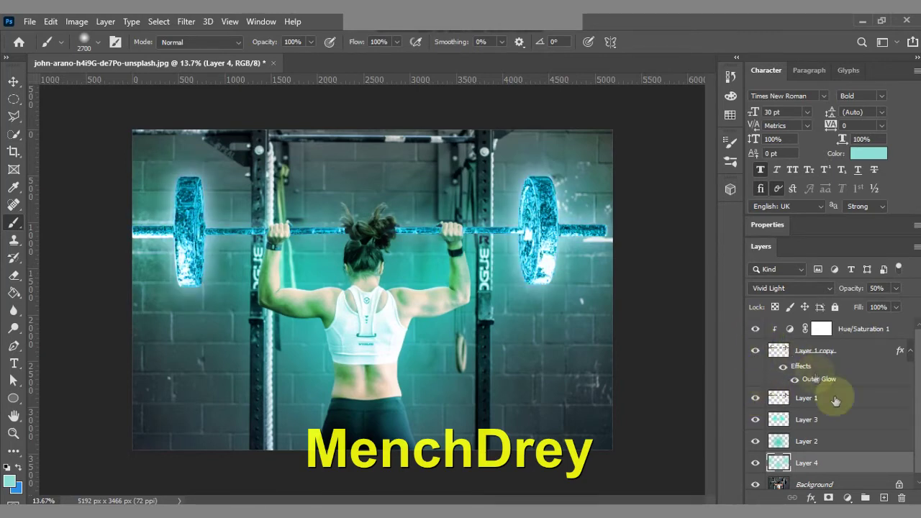
pyautogui.click(755, 484)
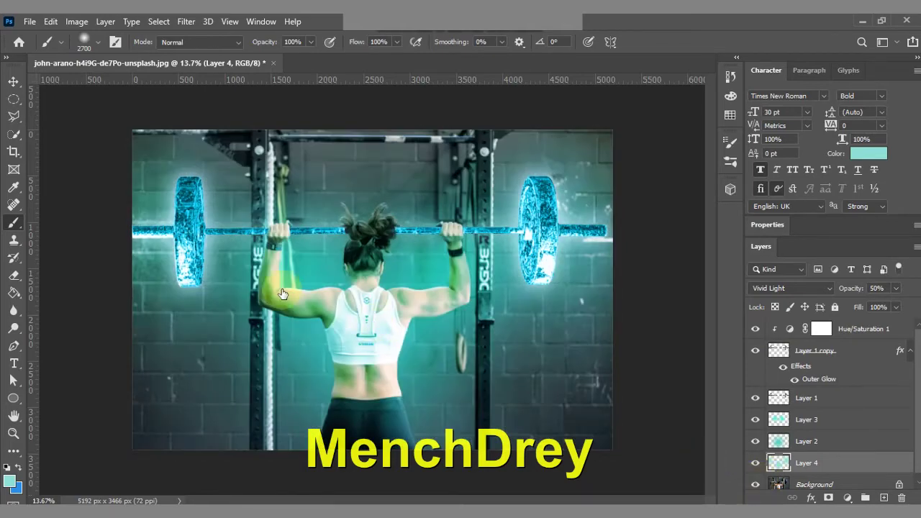
# - Switch to the Move tool and scroll through the Layers panel
pyautogui.scroll(2, 384, 306)
pyautogui.scroll(-1, 384, 306)
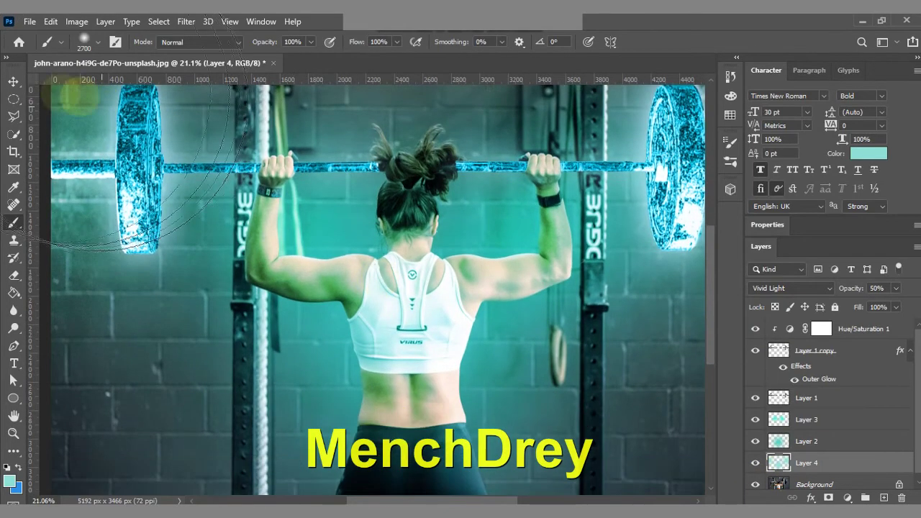
pyautogui.click(14, 81)
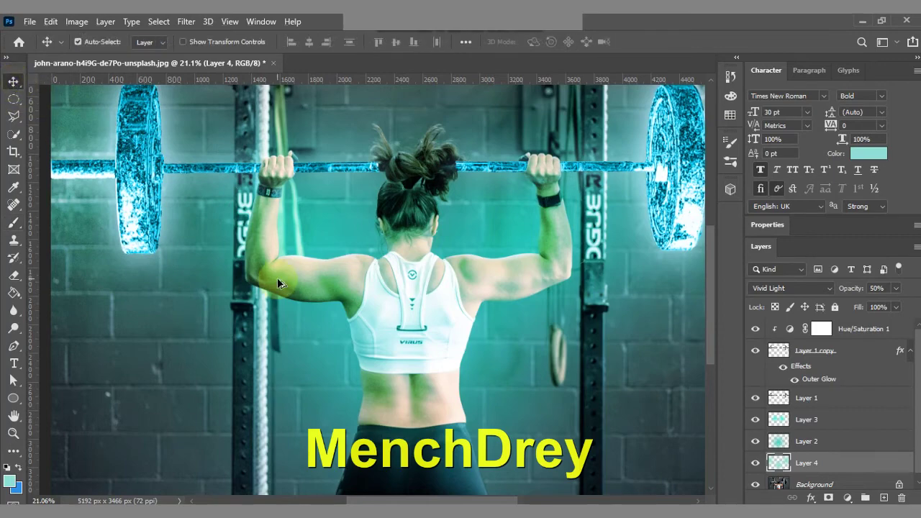
pyautogui.scroll(-2, 280, 280)
pyautogui.scroll(1, 305, 277)
pyautogui.scroll(1, 343, 277)
pyautogui.scroll(-1, 342, 277)
pyautogui.scroll(-1, 342, 277)
pyautogui.scroll(-1, 342, 274)
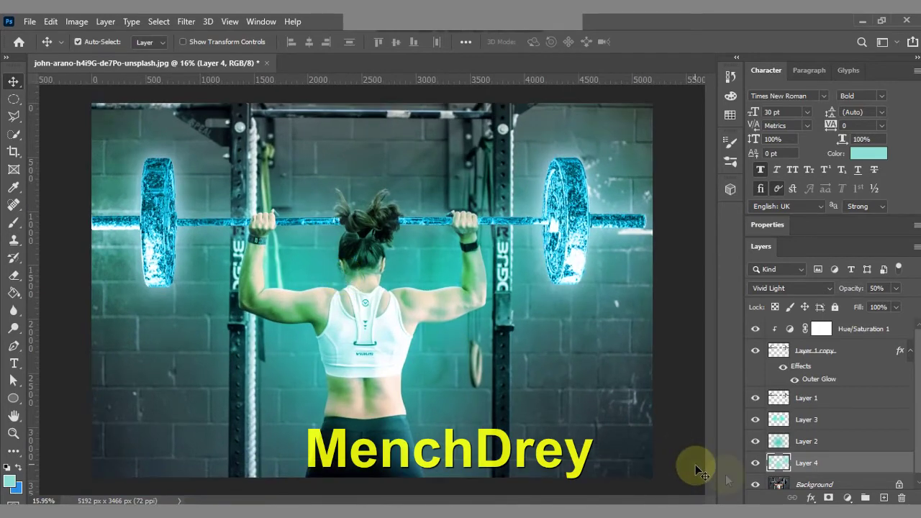
# - Keep Layer 4 in Vivid Light and add a new empty Layer 5 for sparkles
pyautogui.click(809, 288)
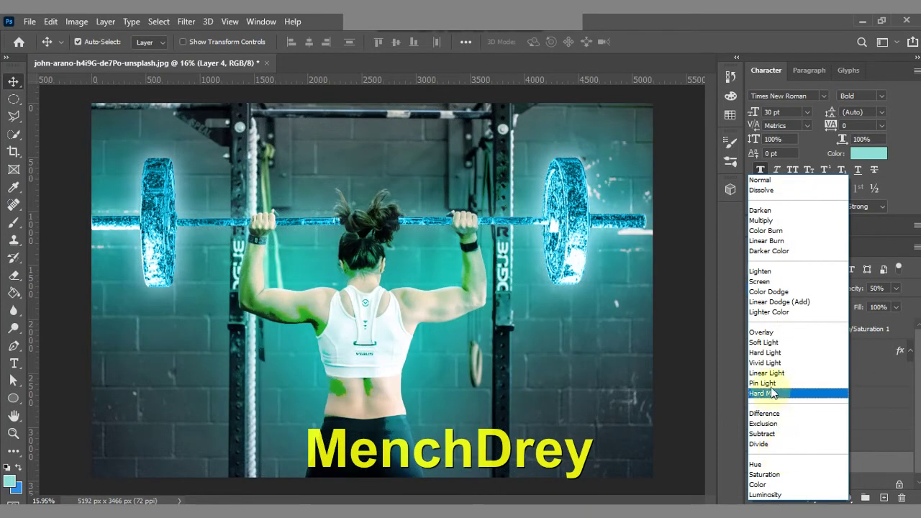
pyautogui.click(766, 363)
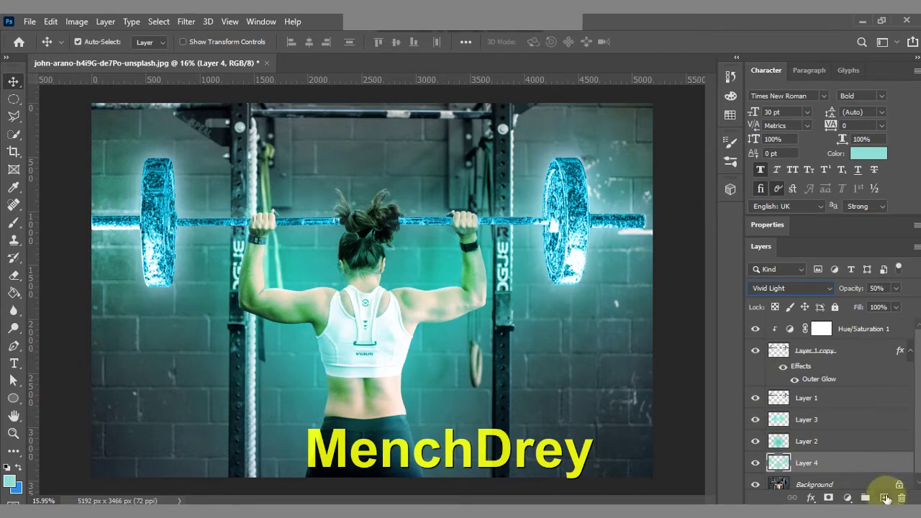
pyautogui.click(885, 498)
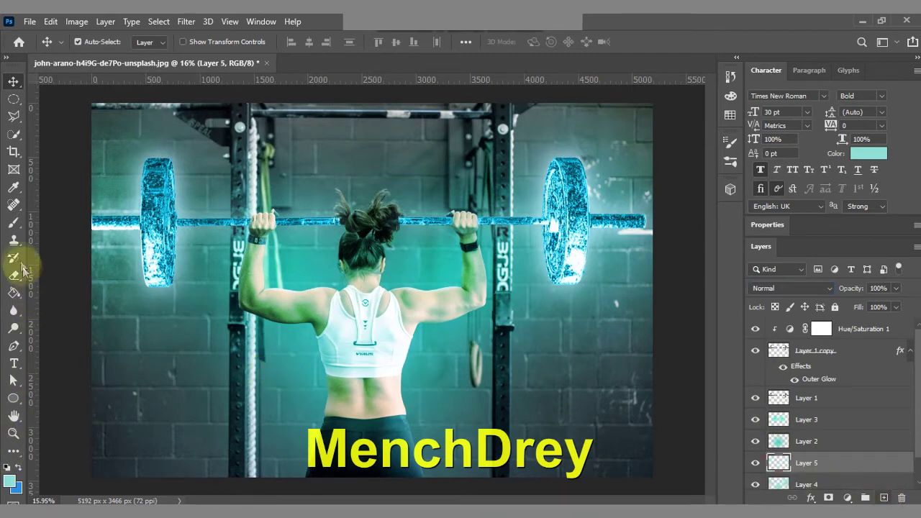
pyautogui.rightClick(13, 222)
# - Switch to the Brush, test and undo a dab on the right plate, then shrink the brush
pyautogui.click(63, 218)
pyautogui.click(569, 236)
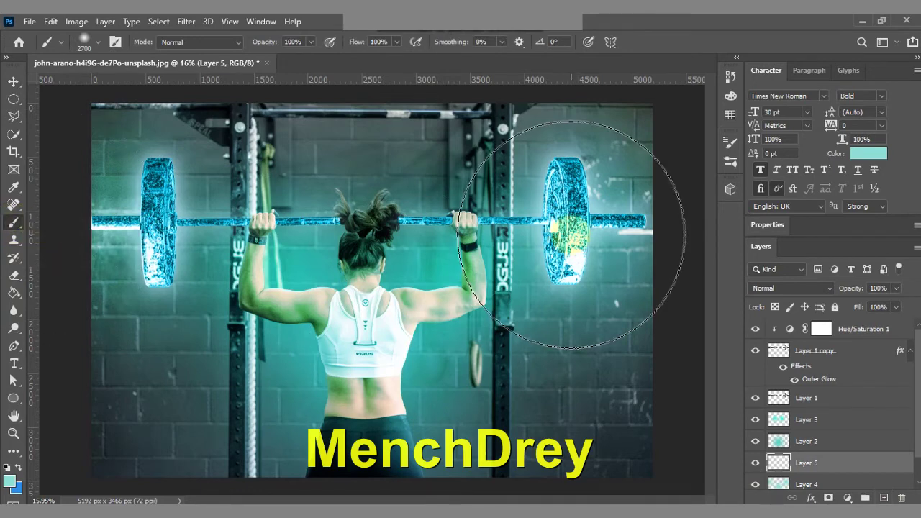
pyautogui.hotkey('ctrl', 'z')
pyautogui.press('[')
pyautogui.press('[')
pyautogui.press('[')
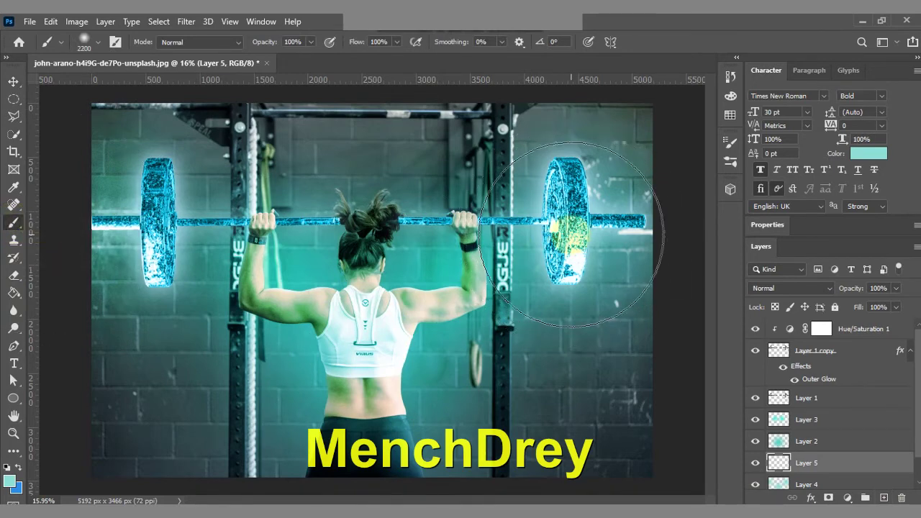
# - Set Layer 5 to Dissolve and paint sparkle speckles around the right and left weight plates
pyautogui.click(812, 289)
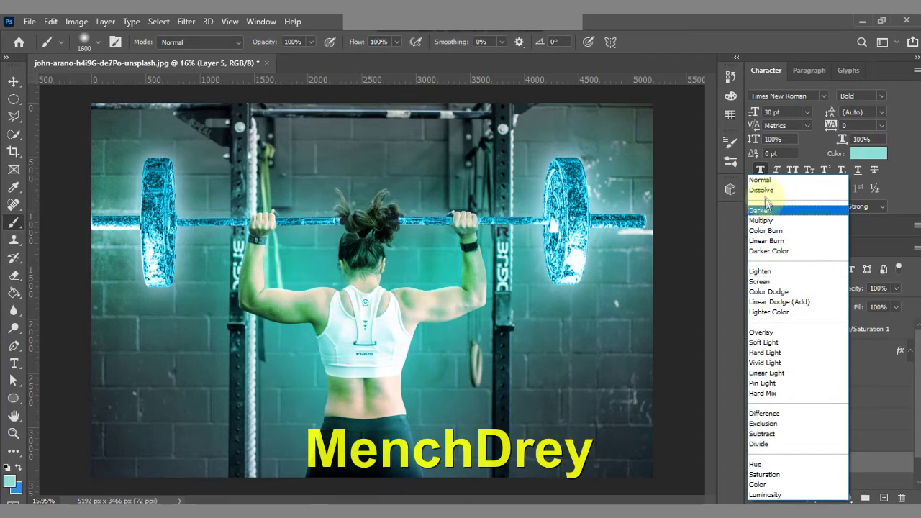
pyautogui.click(799, 192)
pyautogui.moveTo(574, 218); pyautogui.dragTo(567, 223)
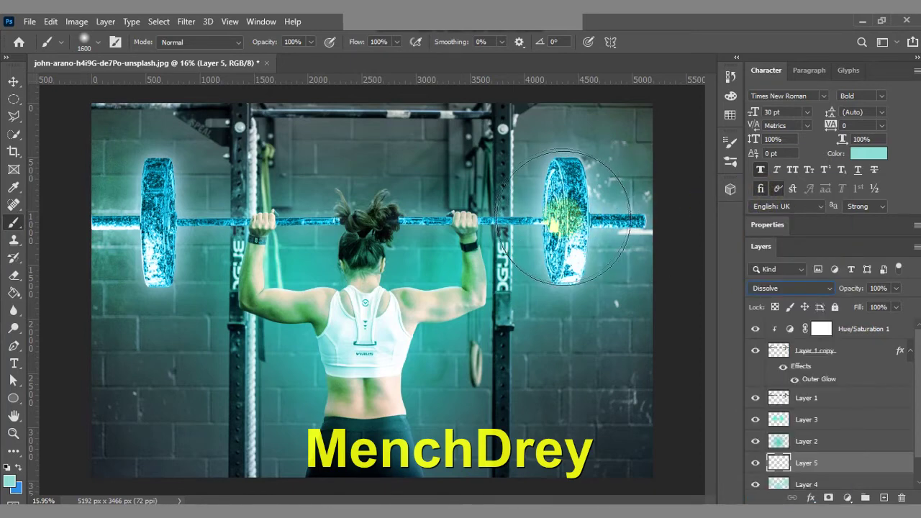
pyautogui.moveTo(567, 223); pyautogui.dragTo(626, 385)
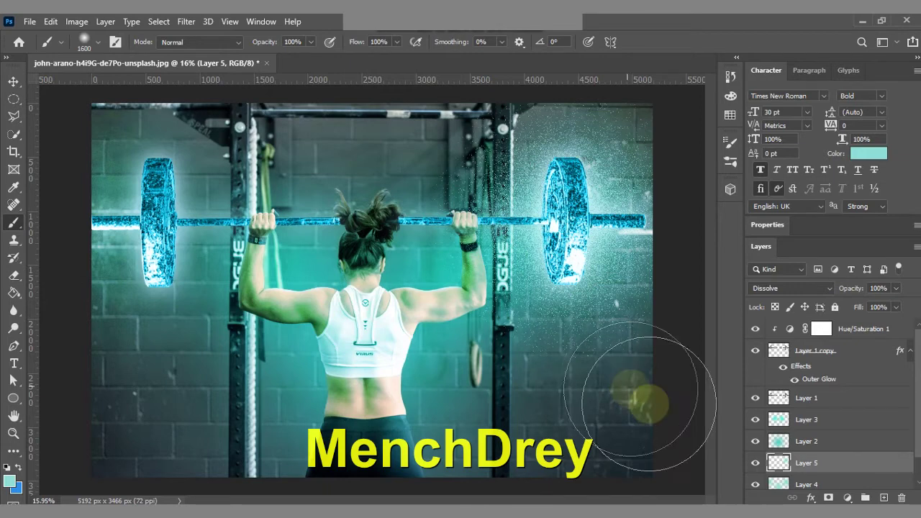
pyautogui.click(155, 218)
pyautogui.moveTo(155, 219); pyautogui.dragTo(154, 226)
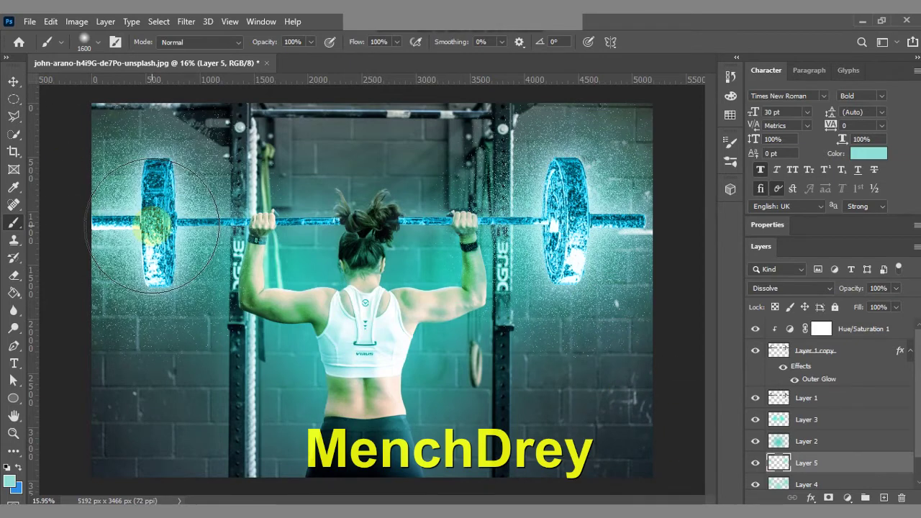
pyautogui.click(896, 288)
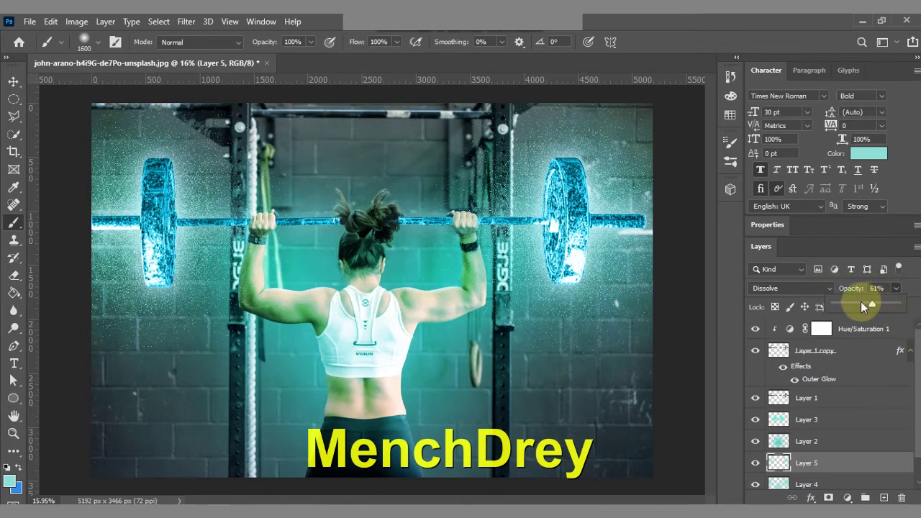
# - Lower Layer 5's opacity to 20% and toggle its visibility to compare
pyautogui.moveTo(863, 306)
pyautogui.mouseDown()
pyautogui.moveTo(839, 303)
pyautogui.moveTo(849, 304)
pyautogui.mouseUp()
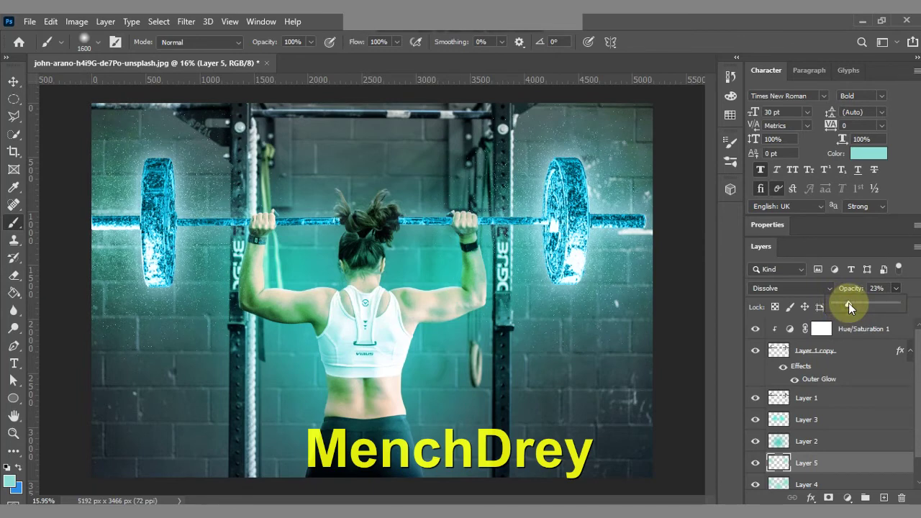
pyautogui.moveTo(850, 303); pyautogui.dragTo(847, 302)
pyautogui.click(910, 289)
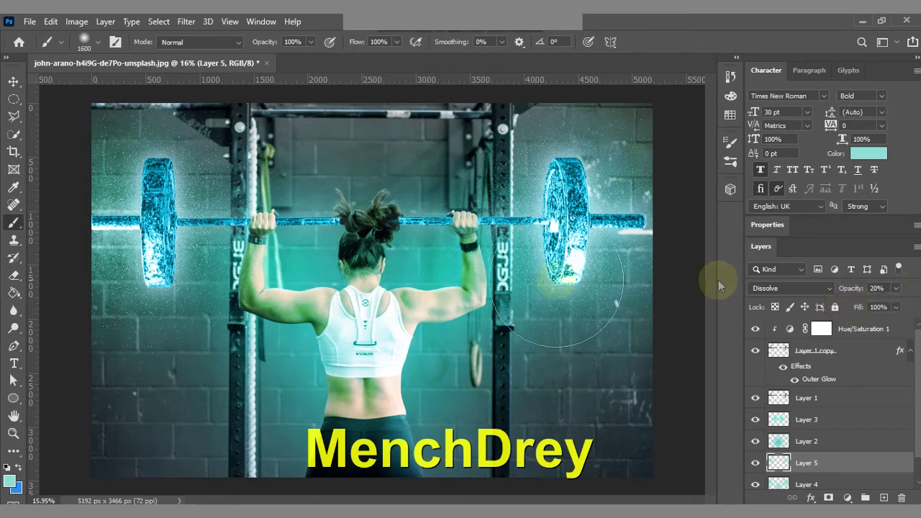
pyautogui.scroll(-1, 597, 318)
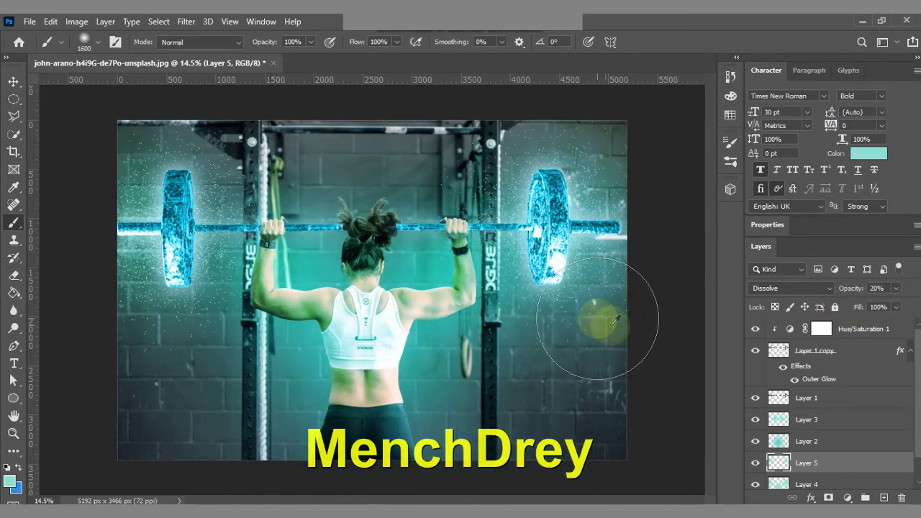
pyautogui.click(757, 463)
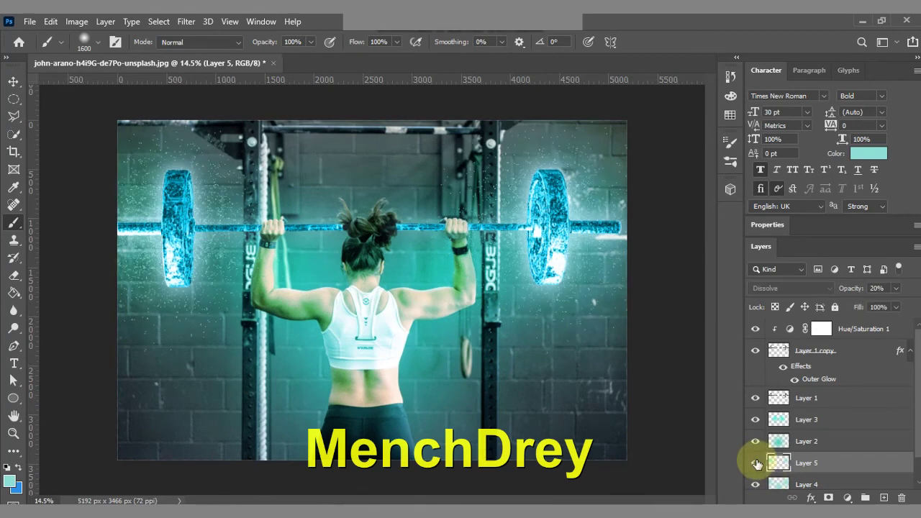
pyautogui.click(756, 463)
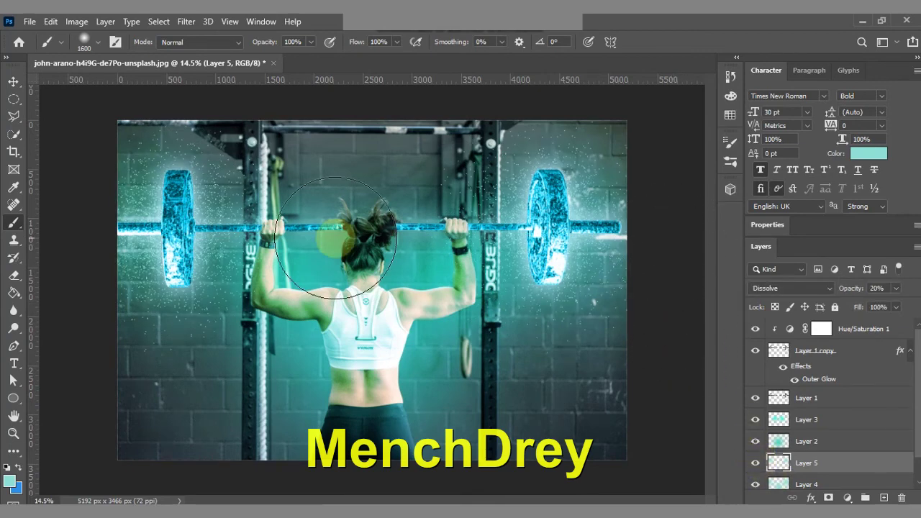
# - Shrink the brush by three steps with [
pyautogui.press('[')
pyautogui.press('[')
pyautogui.press('[')
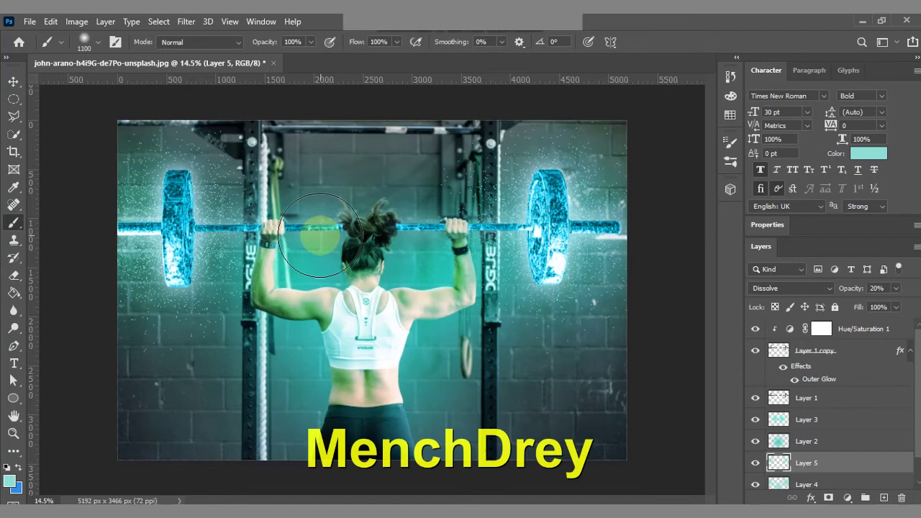
pyautogui.press('[')
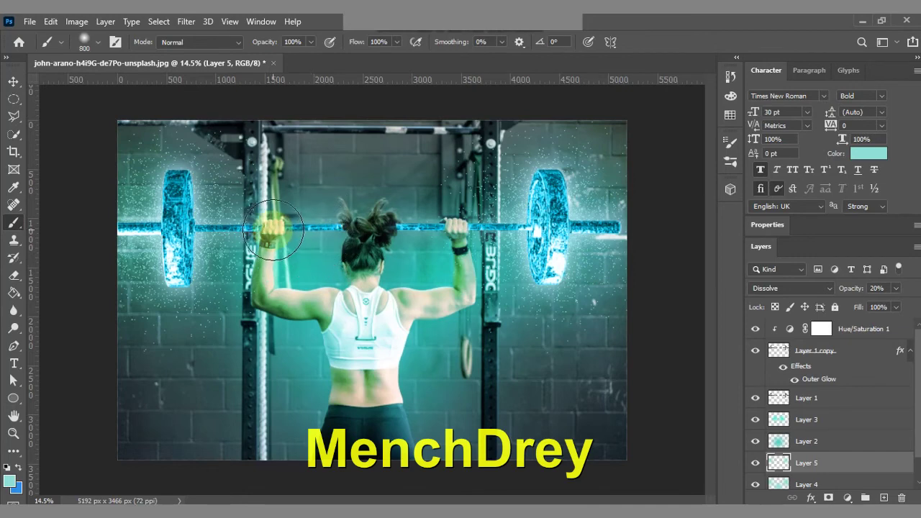
pyautogui.press('[')
pyautogui.press('[')
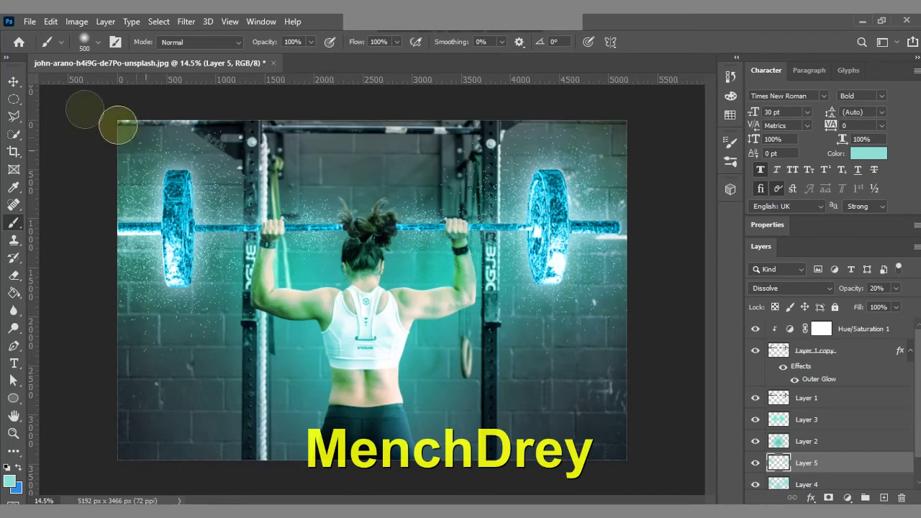
pyautogui.scroll(3, 623, 335)
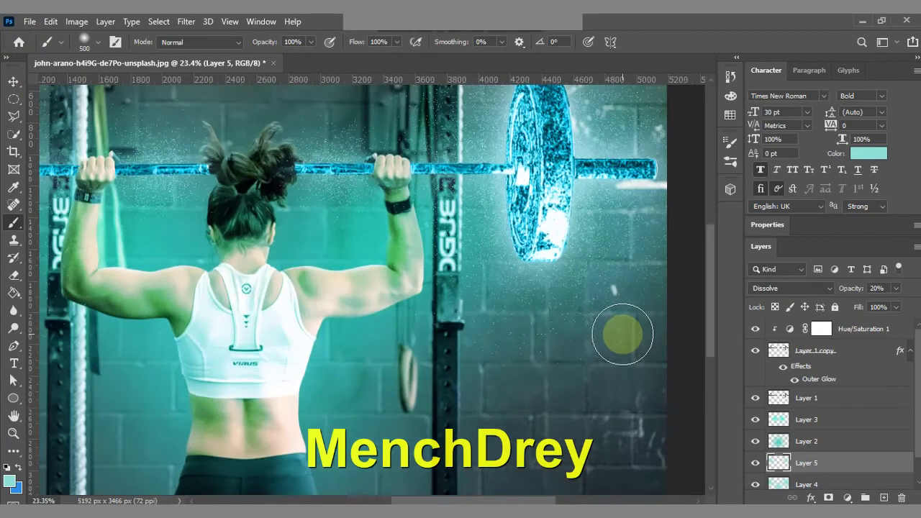
pyautogui.scroll(-2, 623, 335)
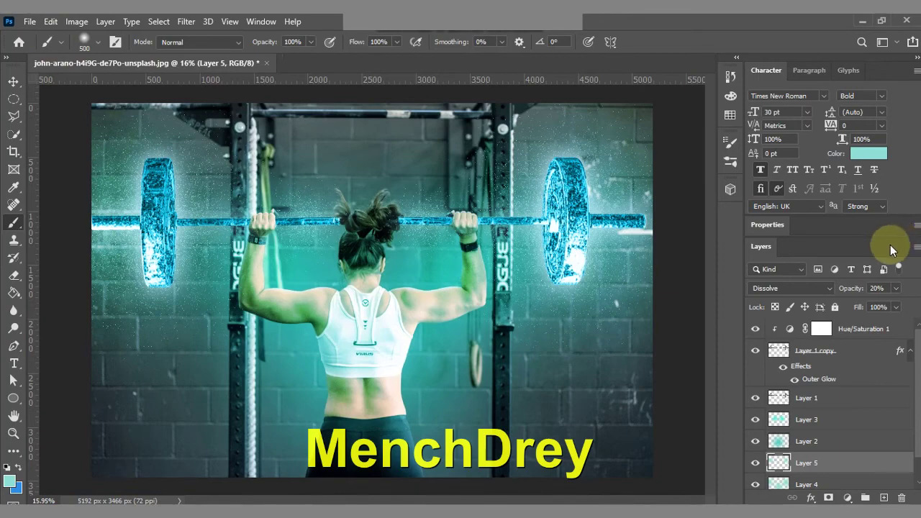
pyautogui.scroll(1, 335, 245)
pyautogui.scroll(-1, 335, 245)
pyautogui.scroll(1, 331, 243)
pyautogui.scroll(-1, 331, 244)
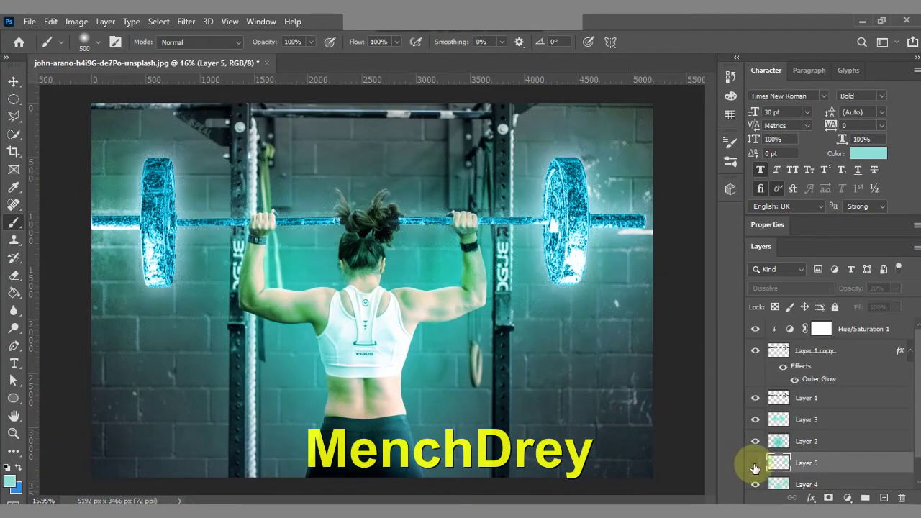
pyautogui.scroll(1, 416, 302)
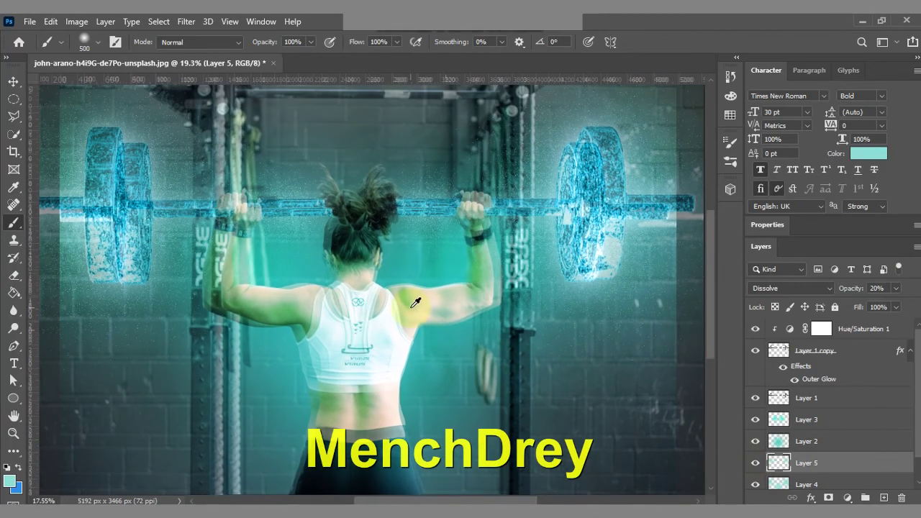